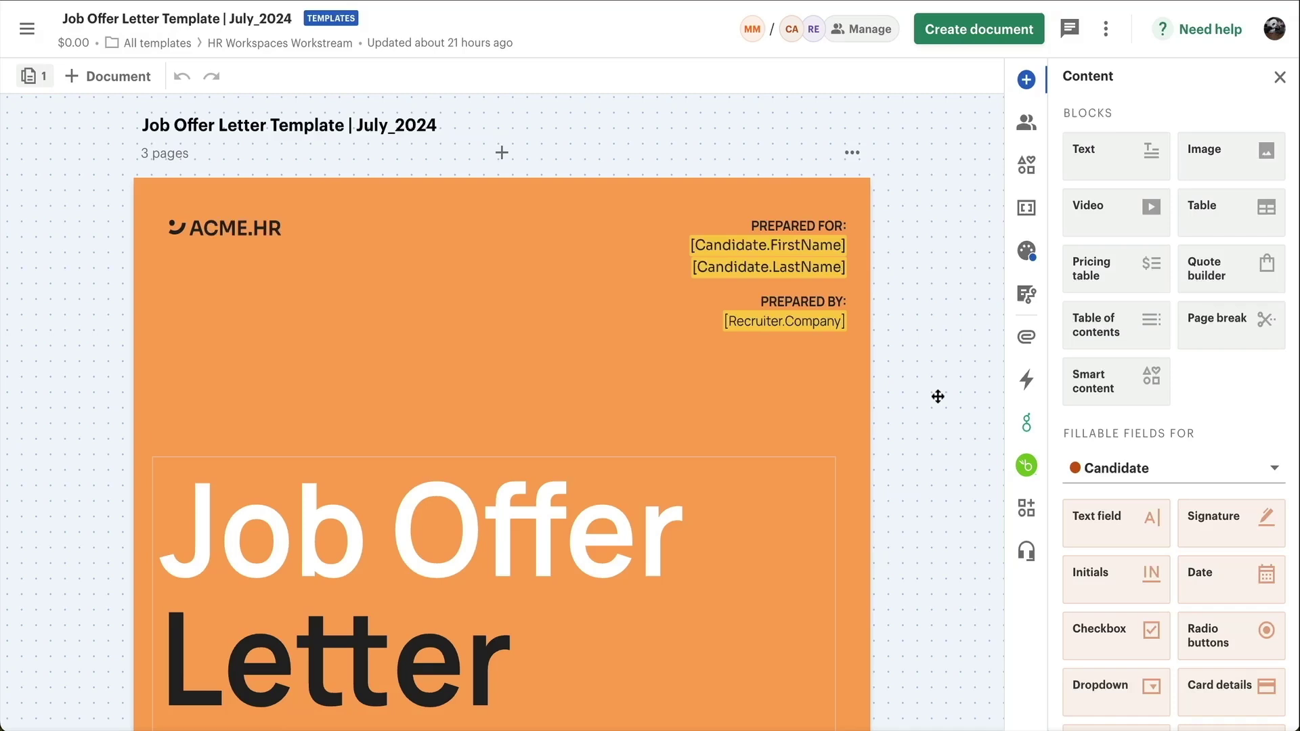
scroll(938, 396, "down", 1)
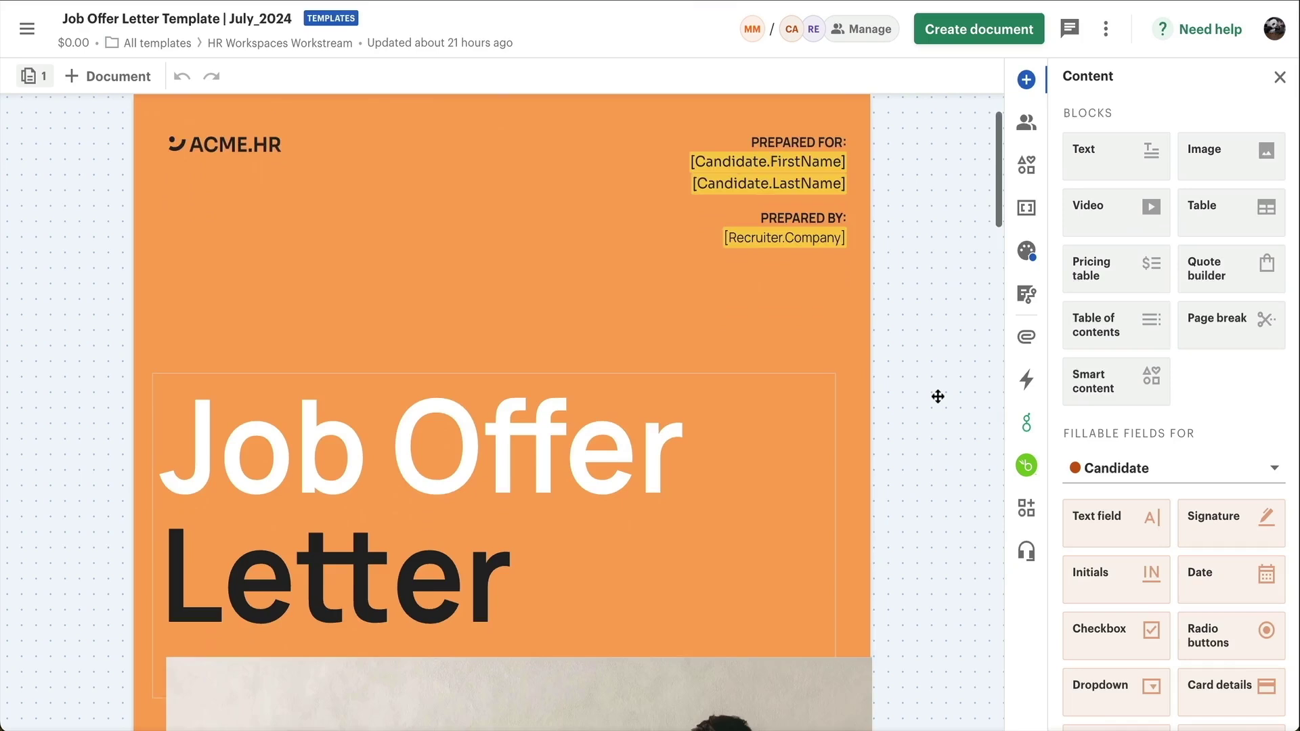
scroll(937, 397, "down", 3)
scroll(938, 396, "down", 1)
scroll(938, 396, "down", 3)
scroll(937, 397, "down", 3)
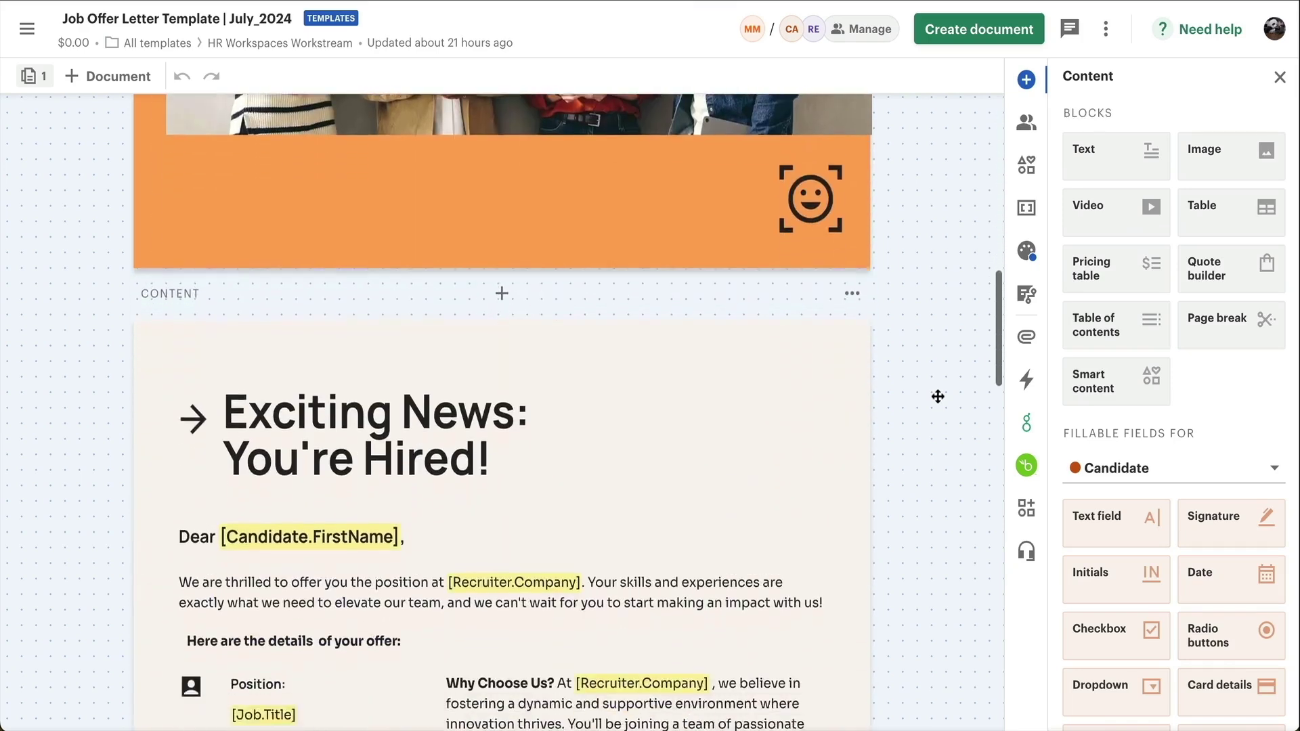
scroll(938, 397, "down", 1)
scroll(938, 397, "down", 3)
scroll(938, 397, "down", 1)
scroll(938, 397, "down", 3)
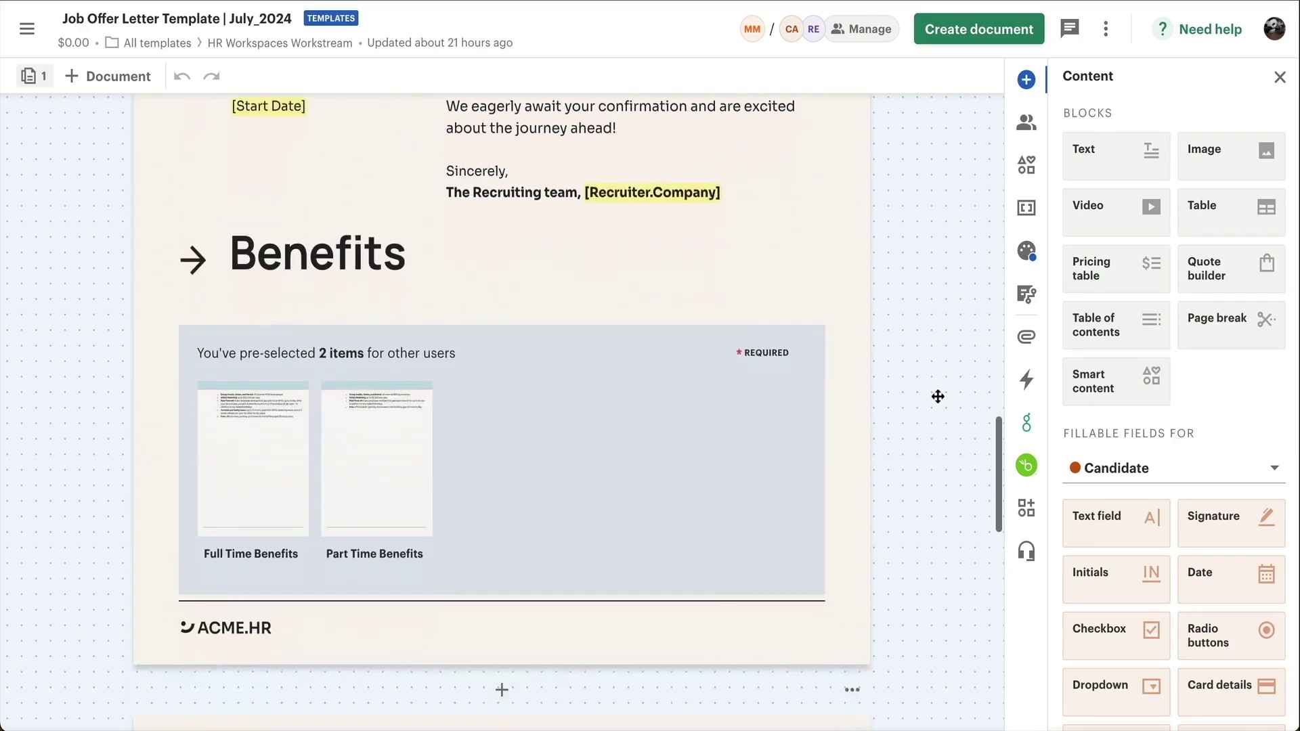
scroll(938, 396, "down", 1)
scroll(938, 397, "down", 2)
scroll(937, 397, "down", 3)
scroll(937, 396, "down", 1)
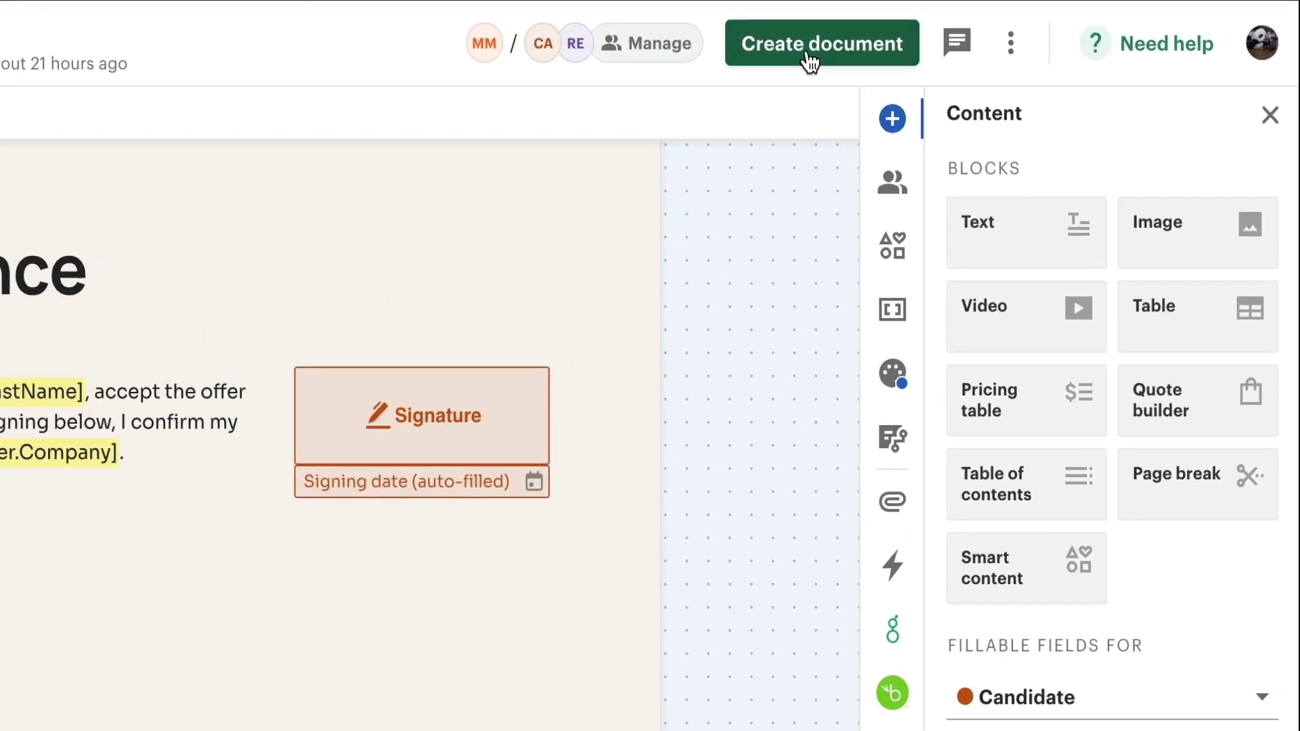
- Create a document from the job offer template with new recipient John Smith as the candidate
left_click(970, 31)
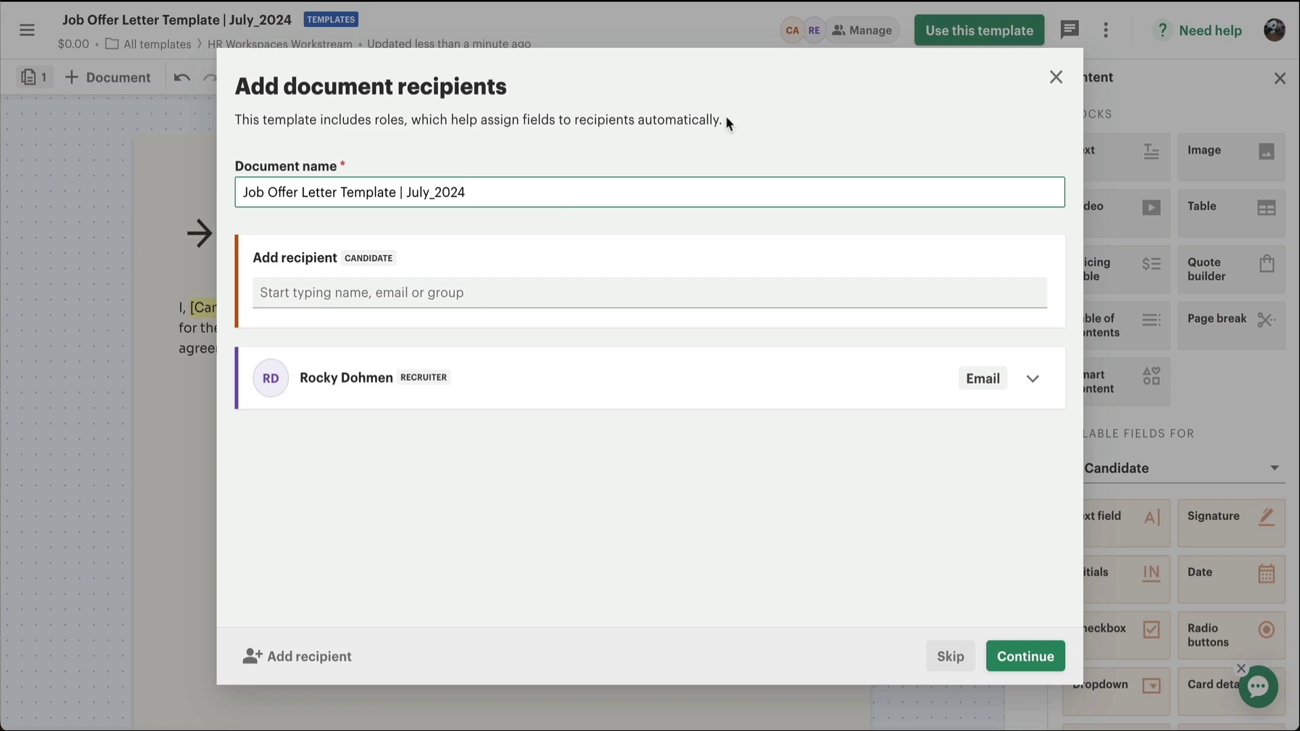
left_click(472, 296)
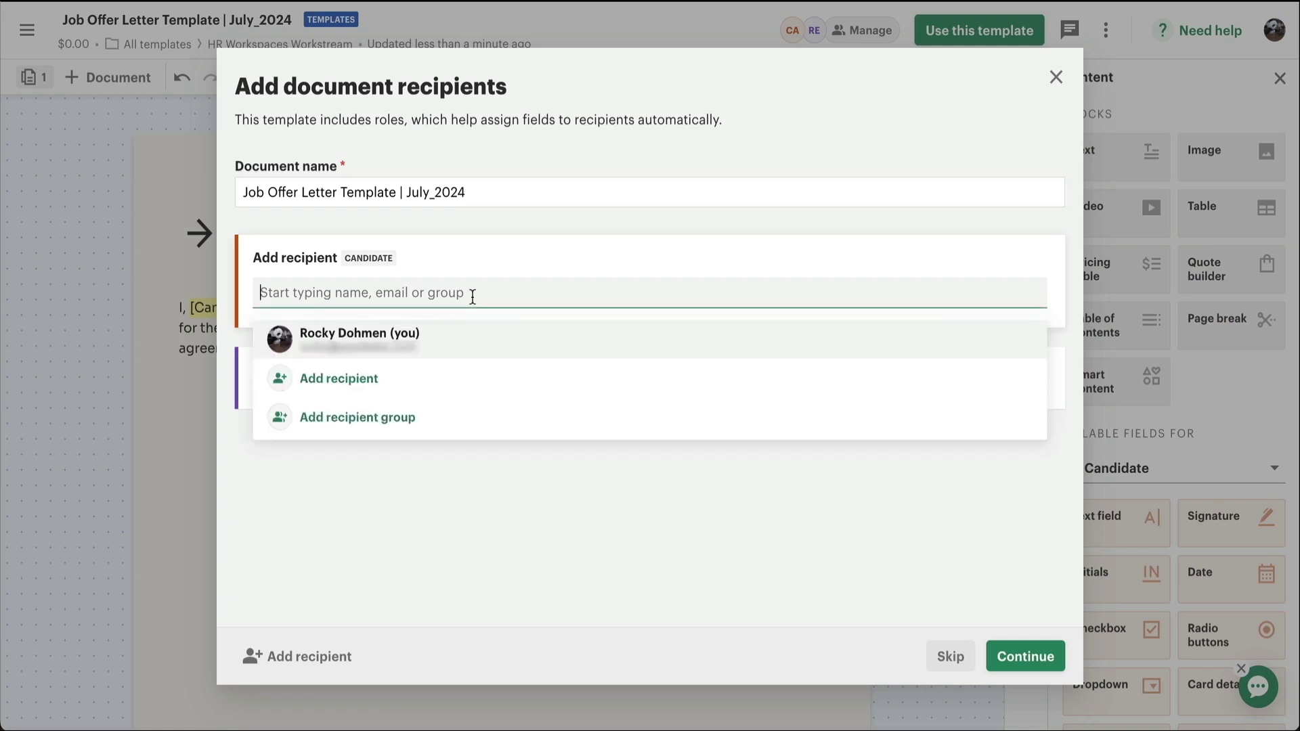
left_click(382, 378)
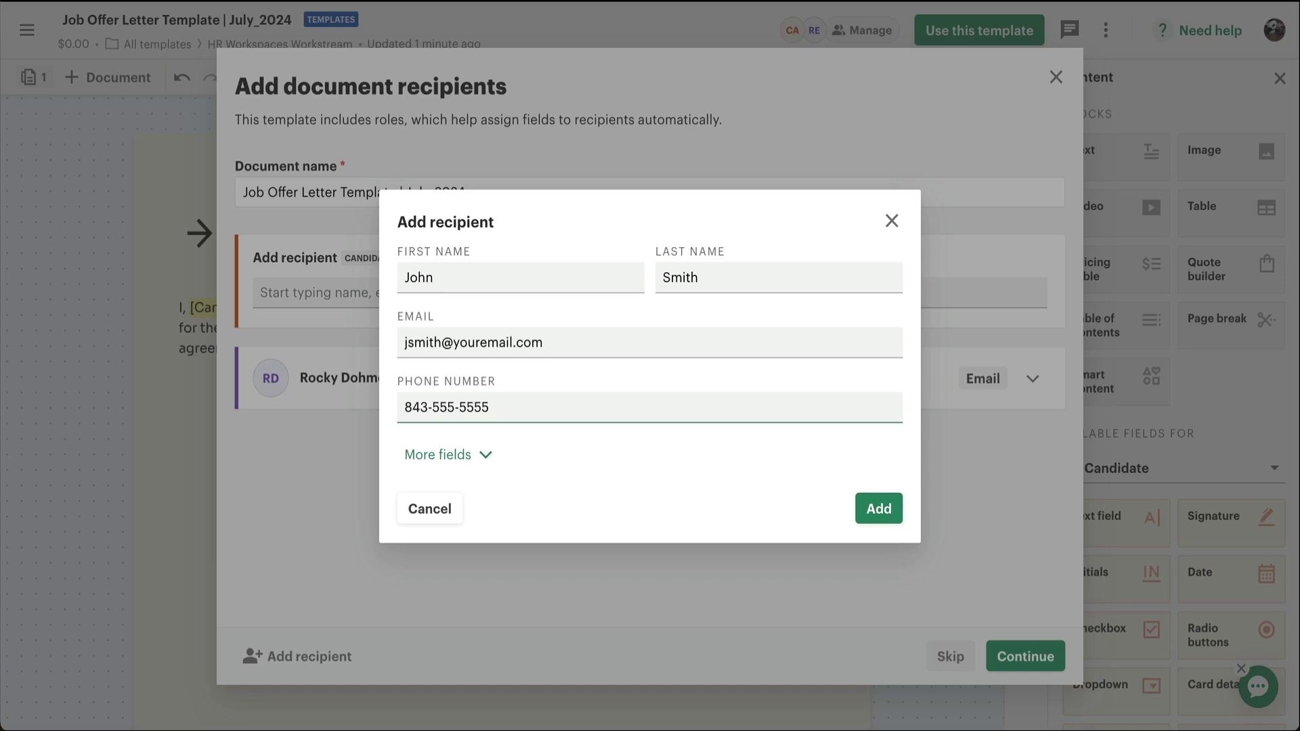
left_click(459, 455)
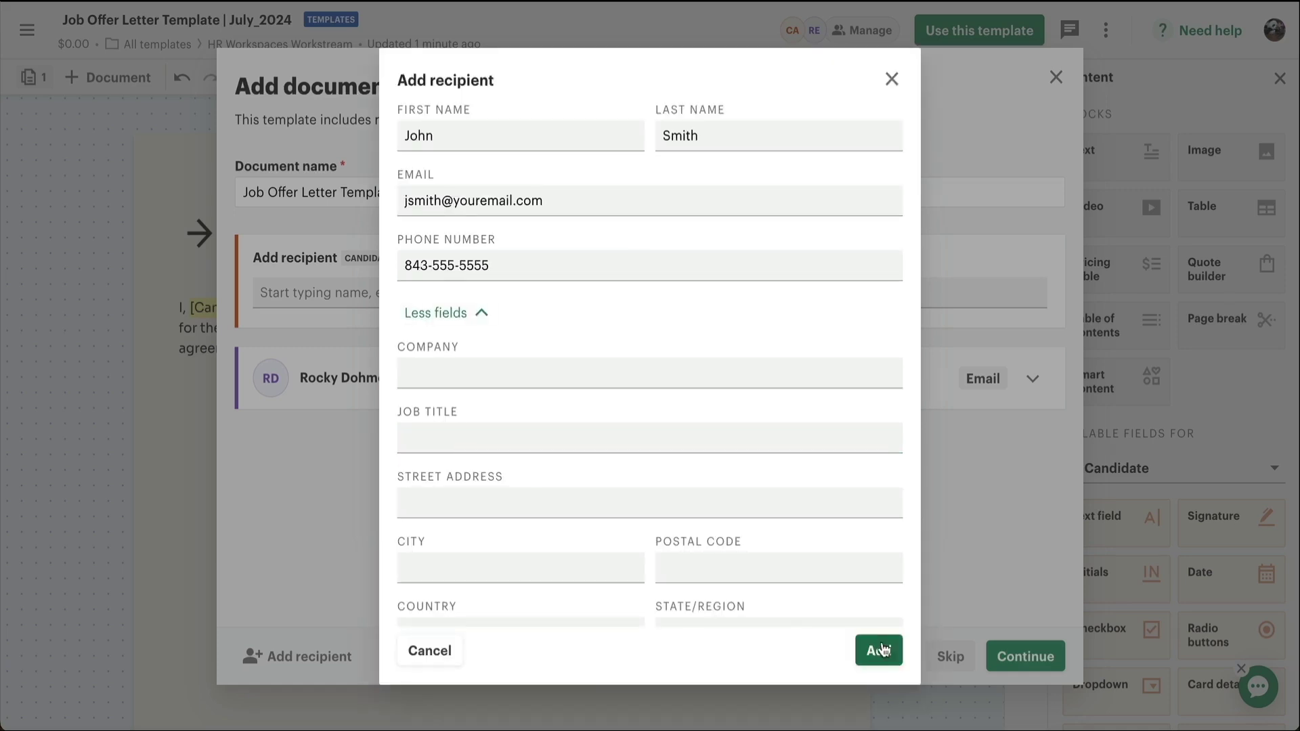
left_click(880, 648)
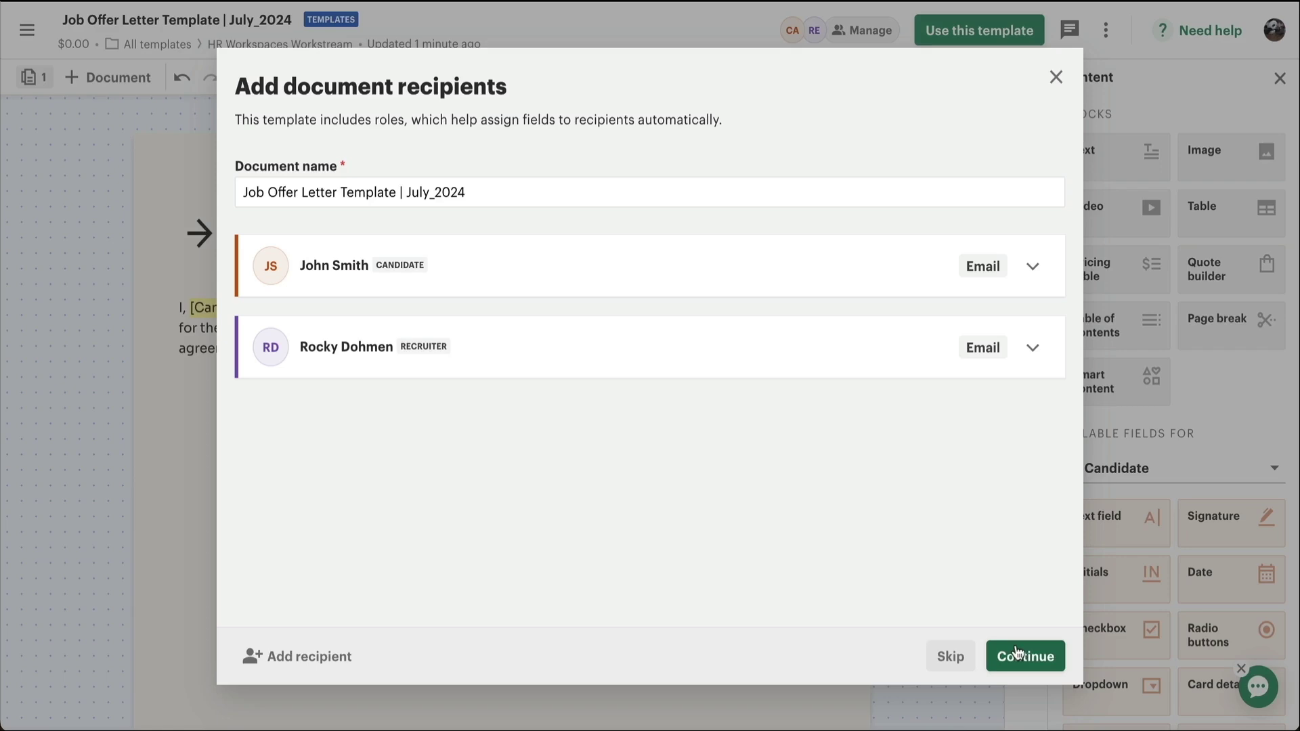
left_click(1015, 650)
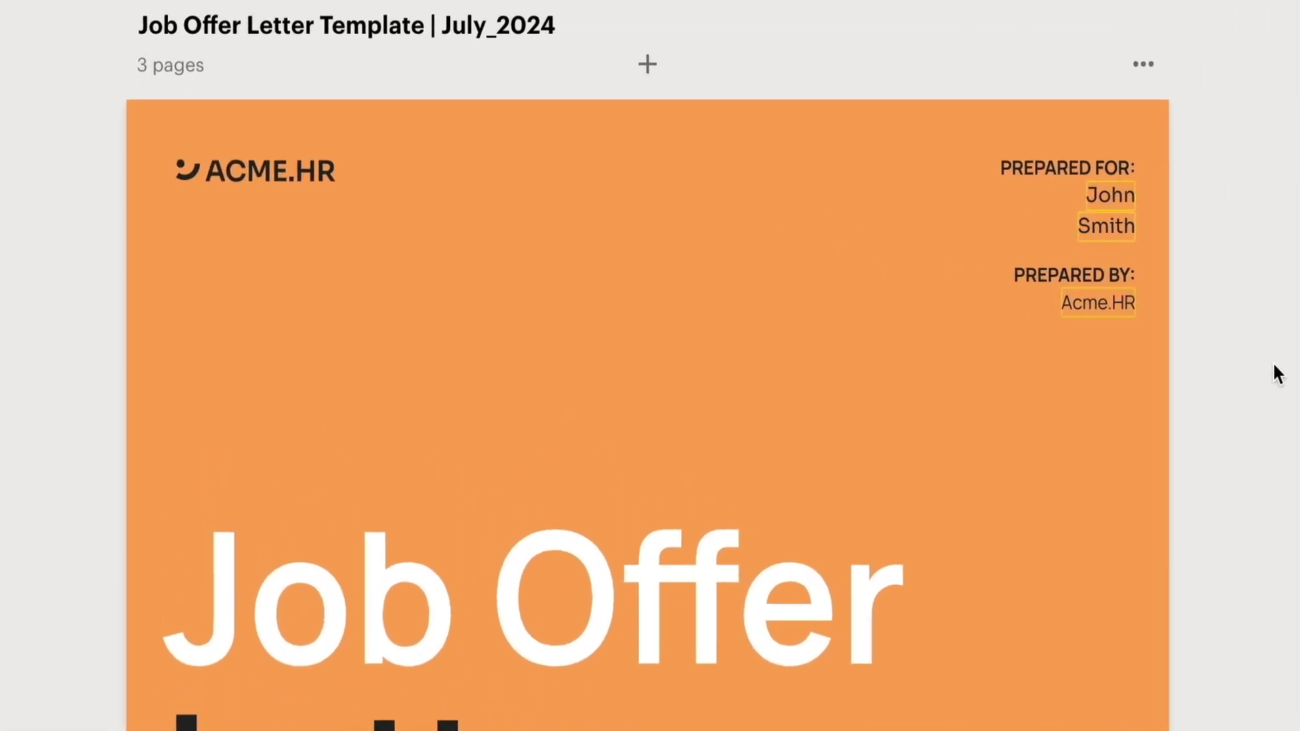
scroll(1274, 361, "down", 4)
scroll(1274, 366, "down", 8)
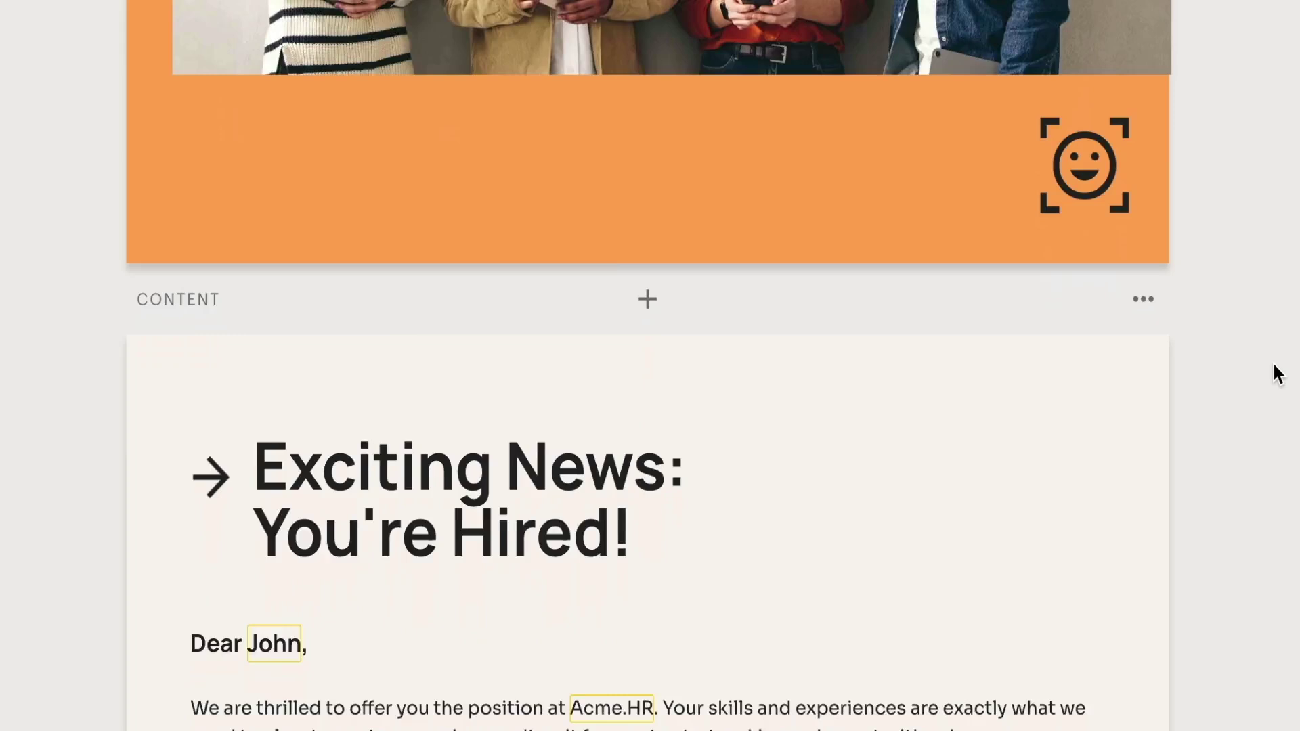
scroll(1274, 372, "down", 5)
scroll(900, 377, "down", 2)
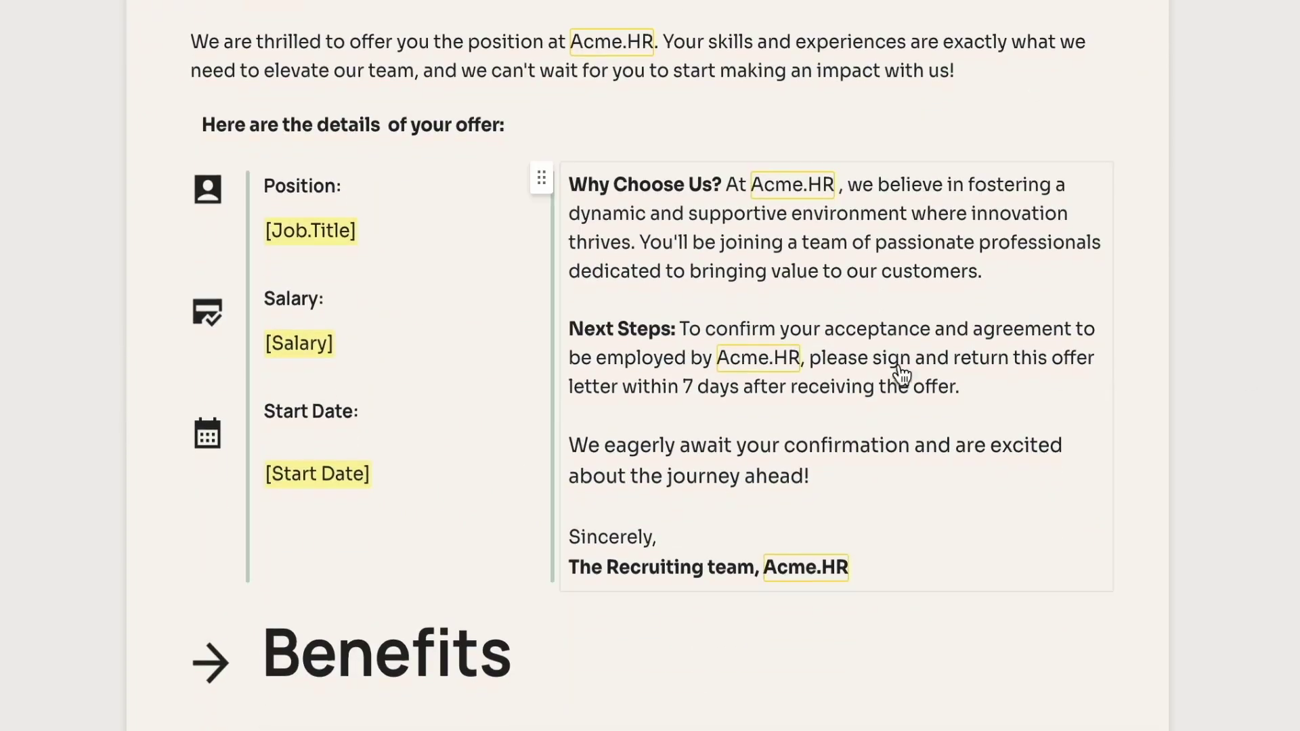
- Fill the job title, salary and start date: Account Executive, $65,000 Base, 07/27/2024
left_click(315, 235)
type("Account Executive")
key("Return")
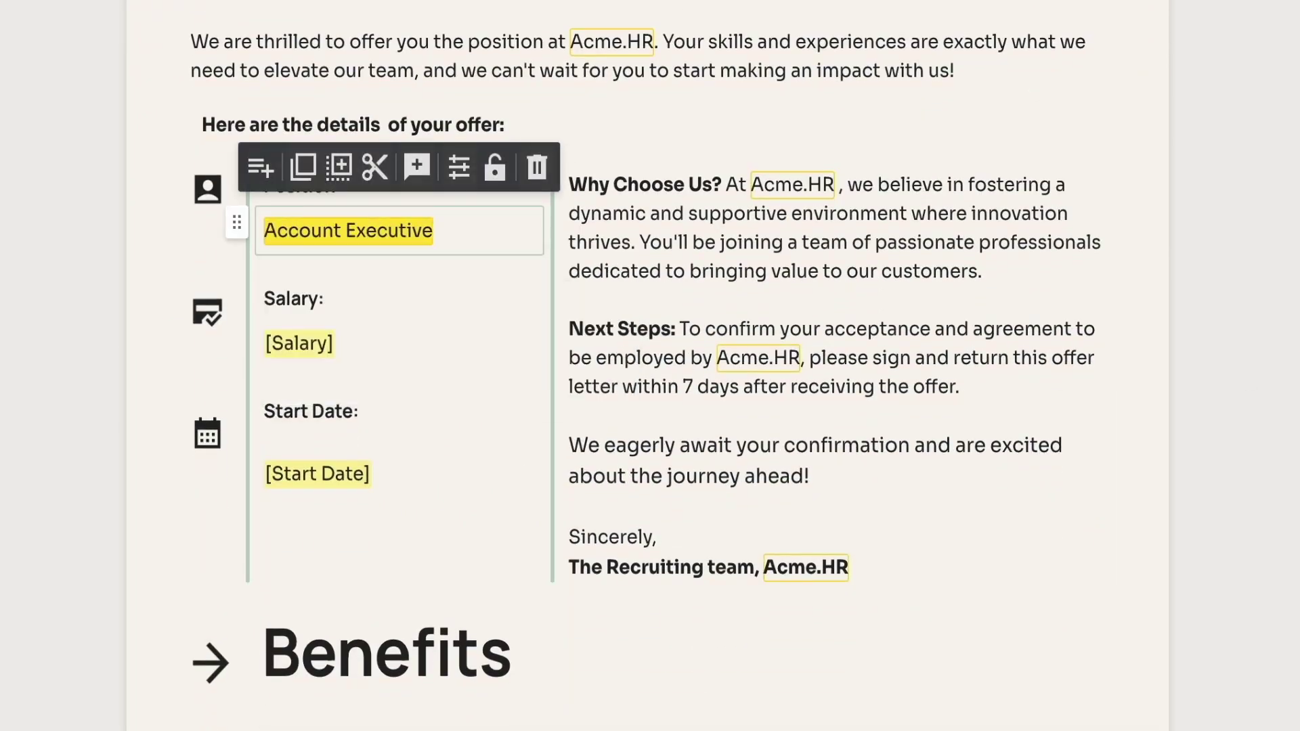
left_click(299, 343)
mouse_move(309, 406)
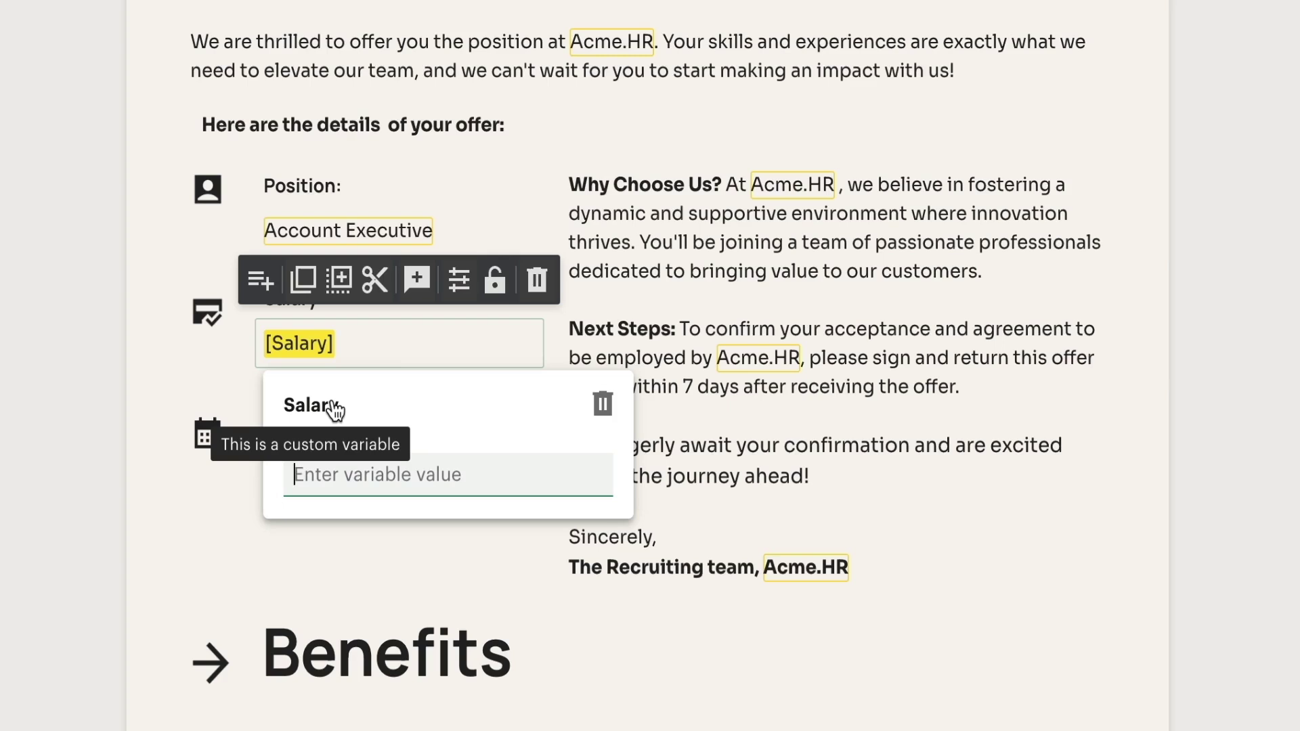
type("$65,000")
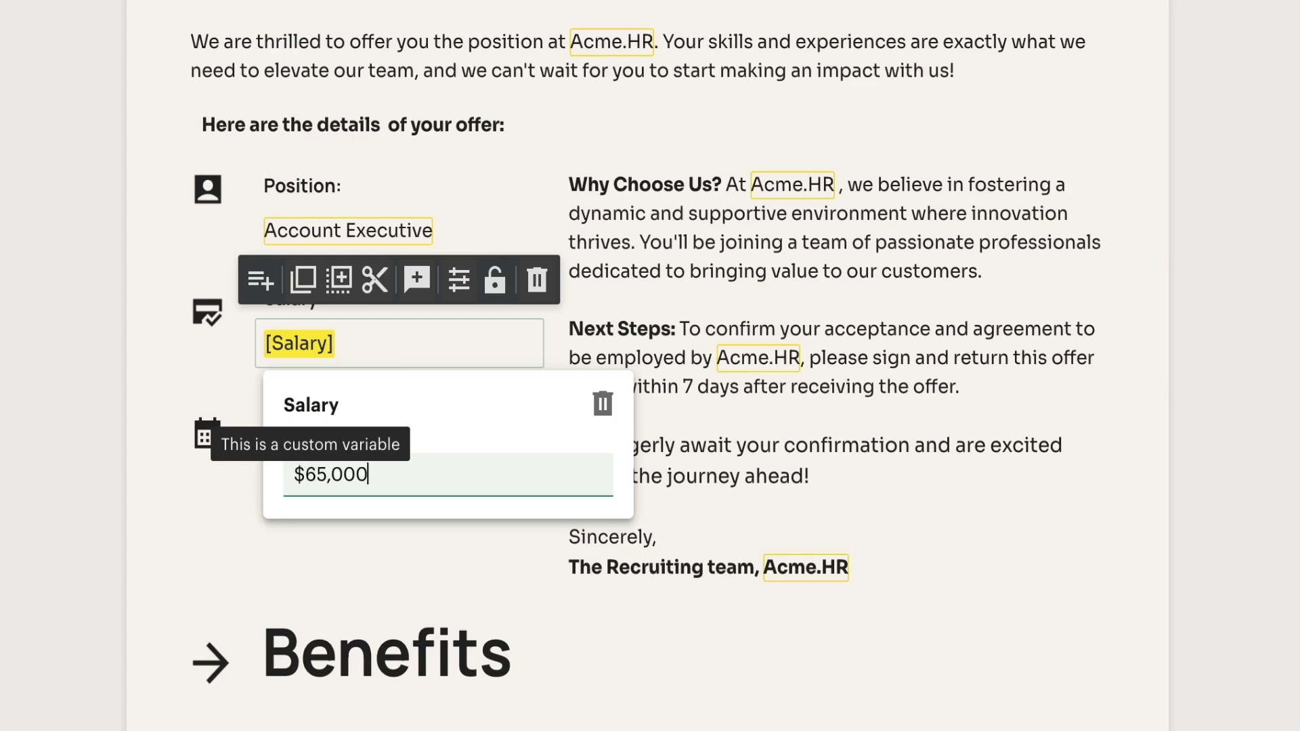
type(" Base")
key("Return")
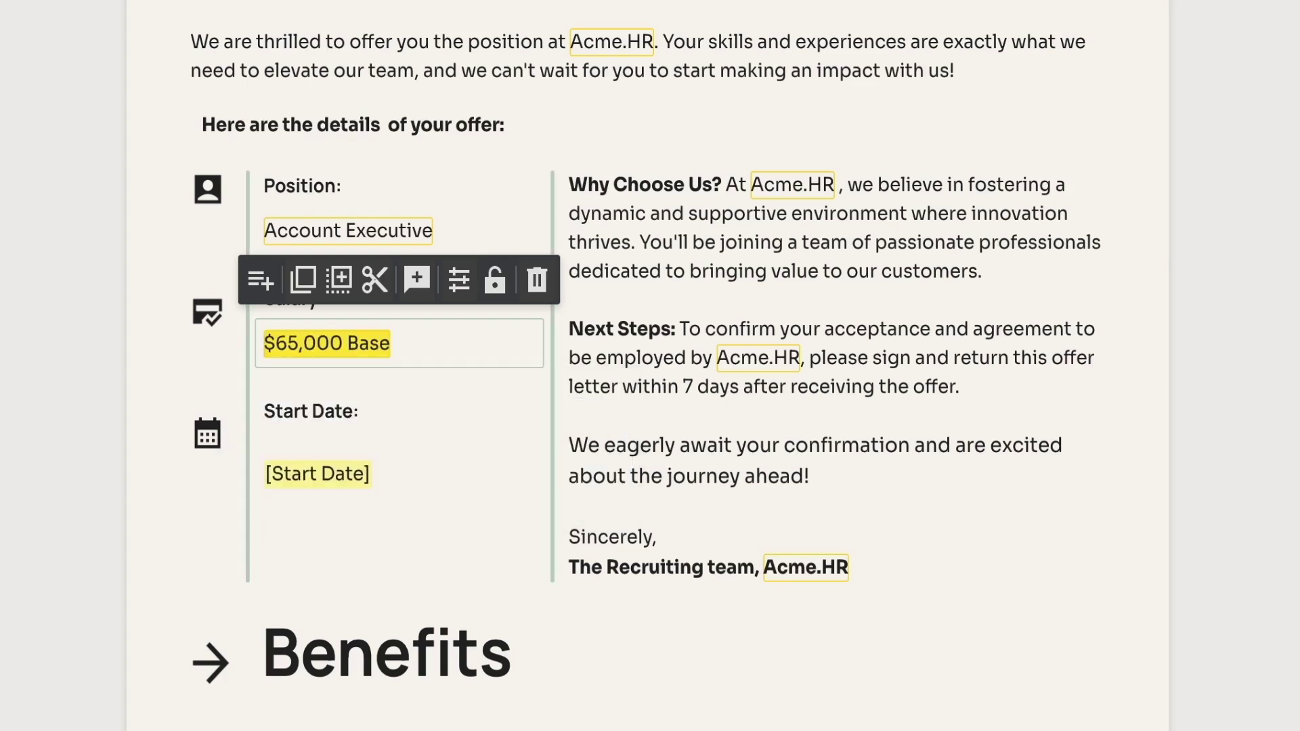
left_click(333, 477)
type("07/27/2024")
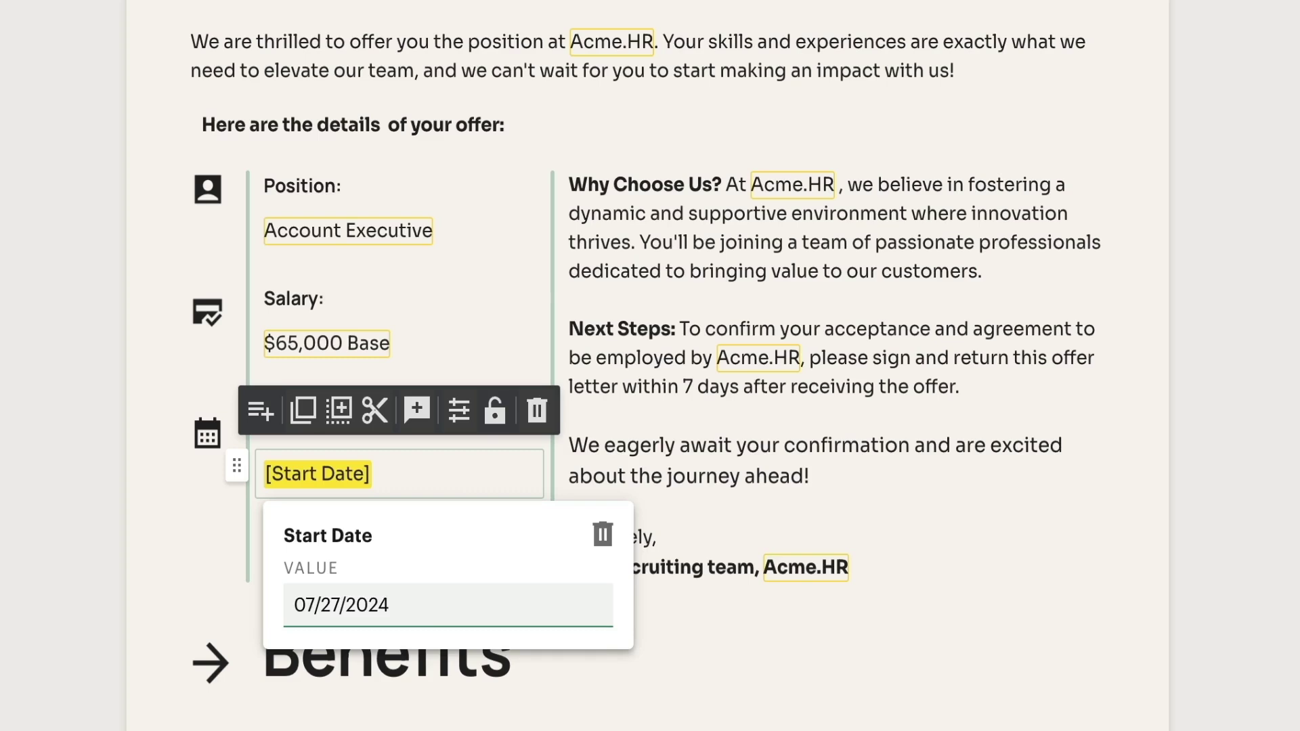
key("Return")
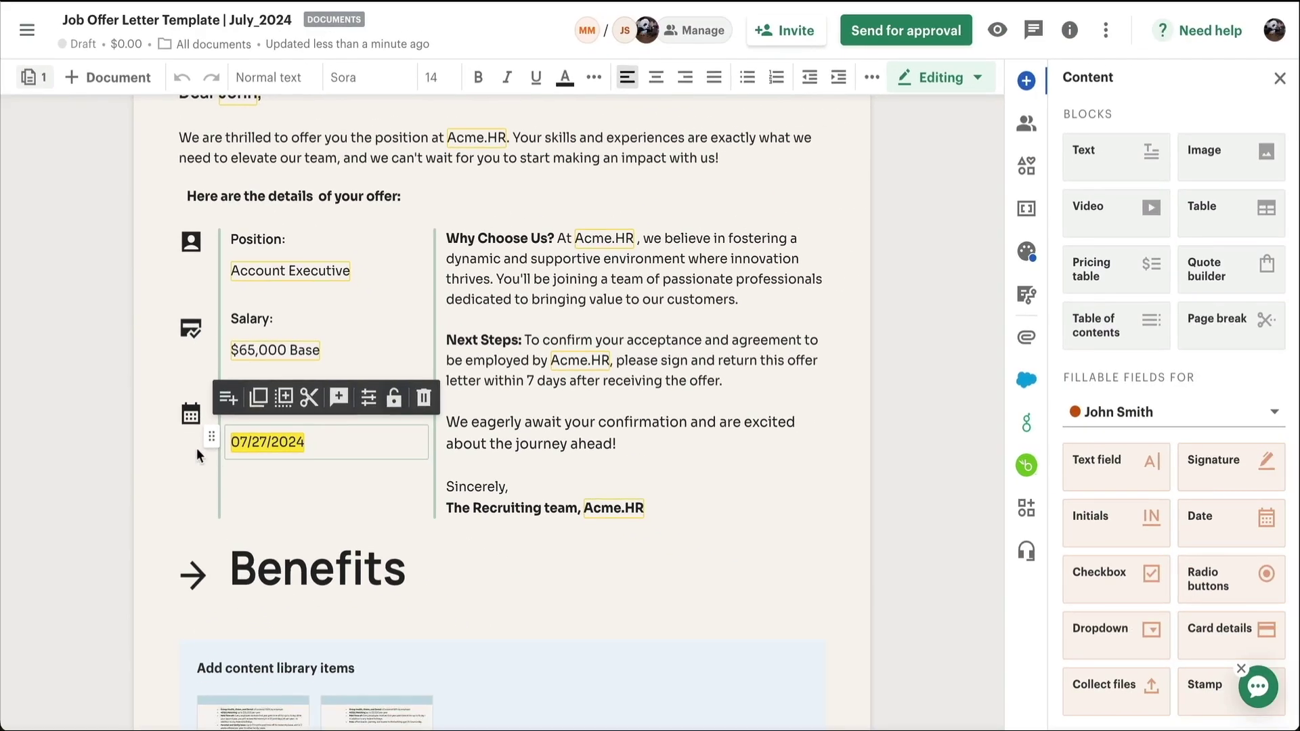
left_click(169, 445)
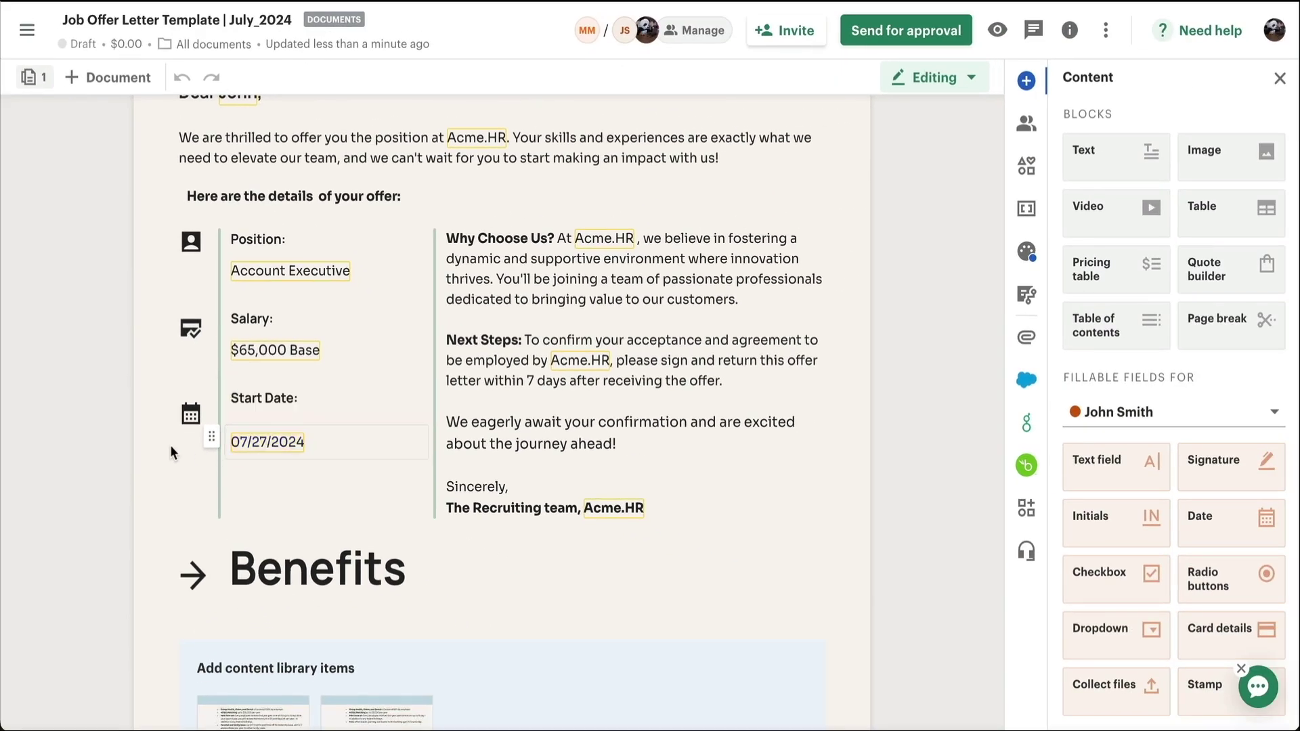
scroll(170, 445, "down", 4)
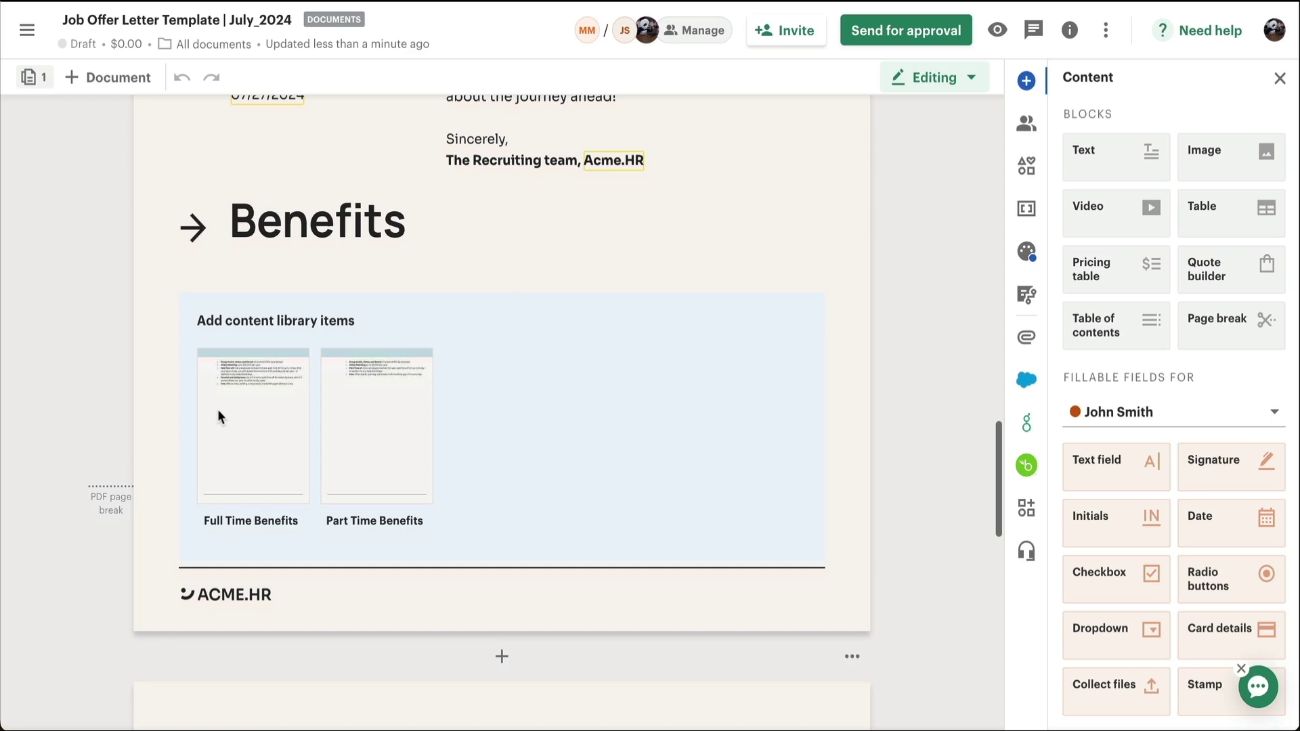
- Insert the Full Time Benefits content library item into the Benefits section
left_click(217, 417)
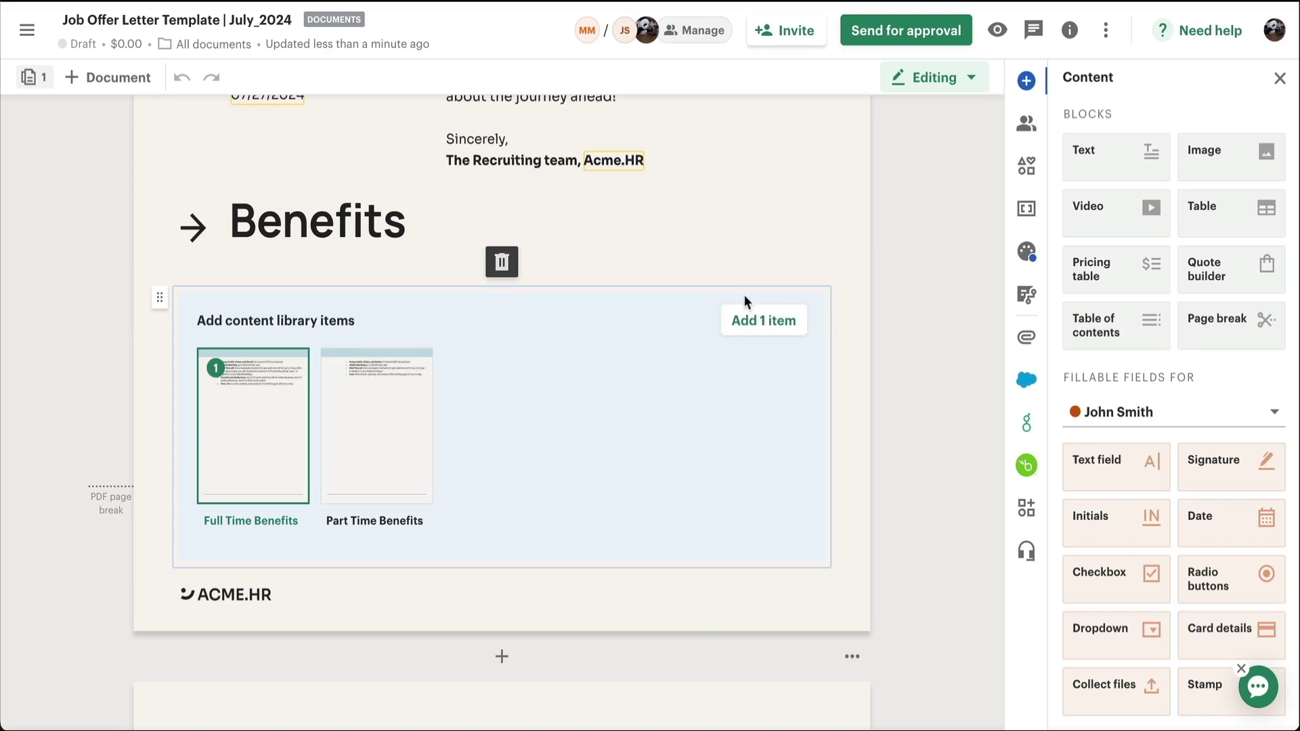
left_click(758, 319)
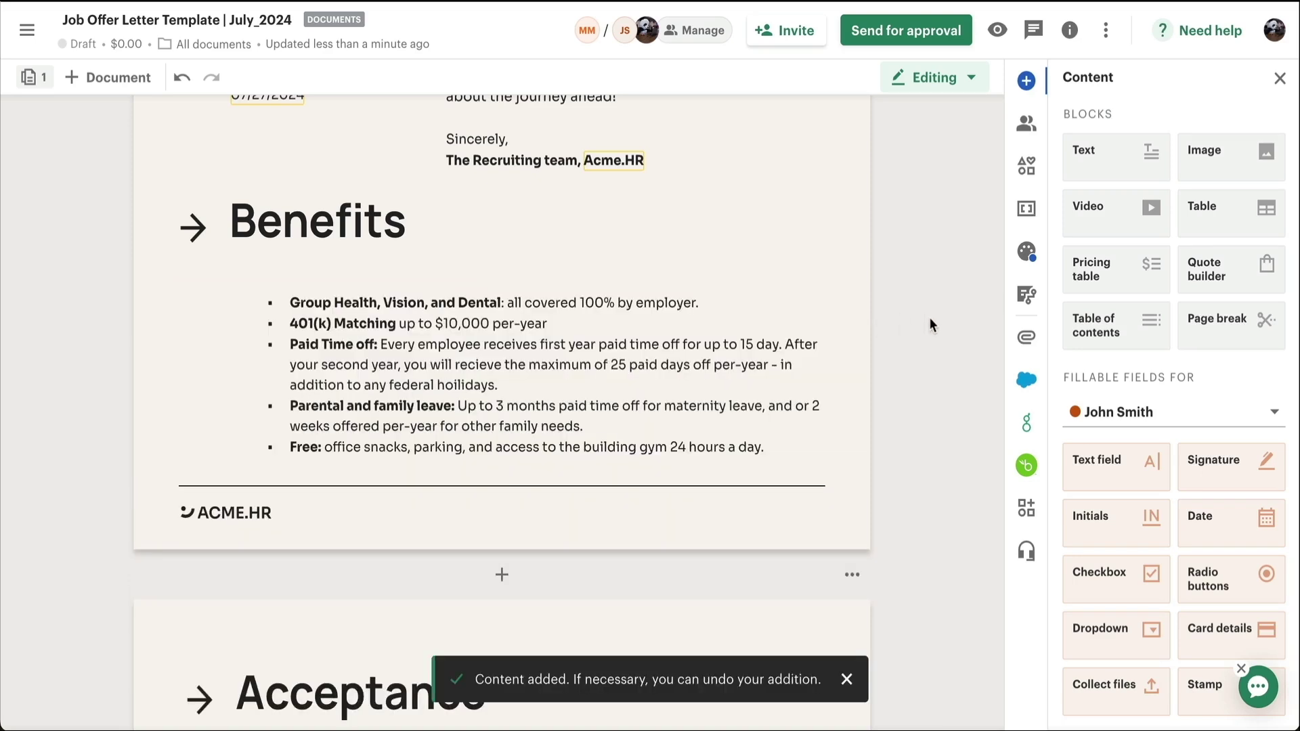
scroll(919, 311, "down", 2)
scroll(918, 310, "down", 3)
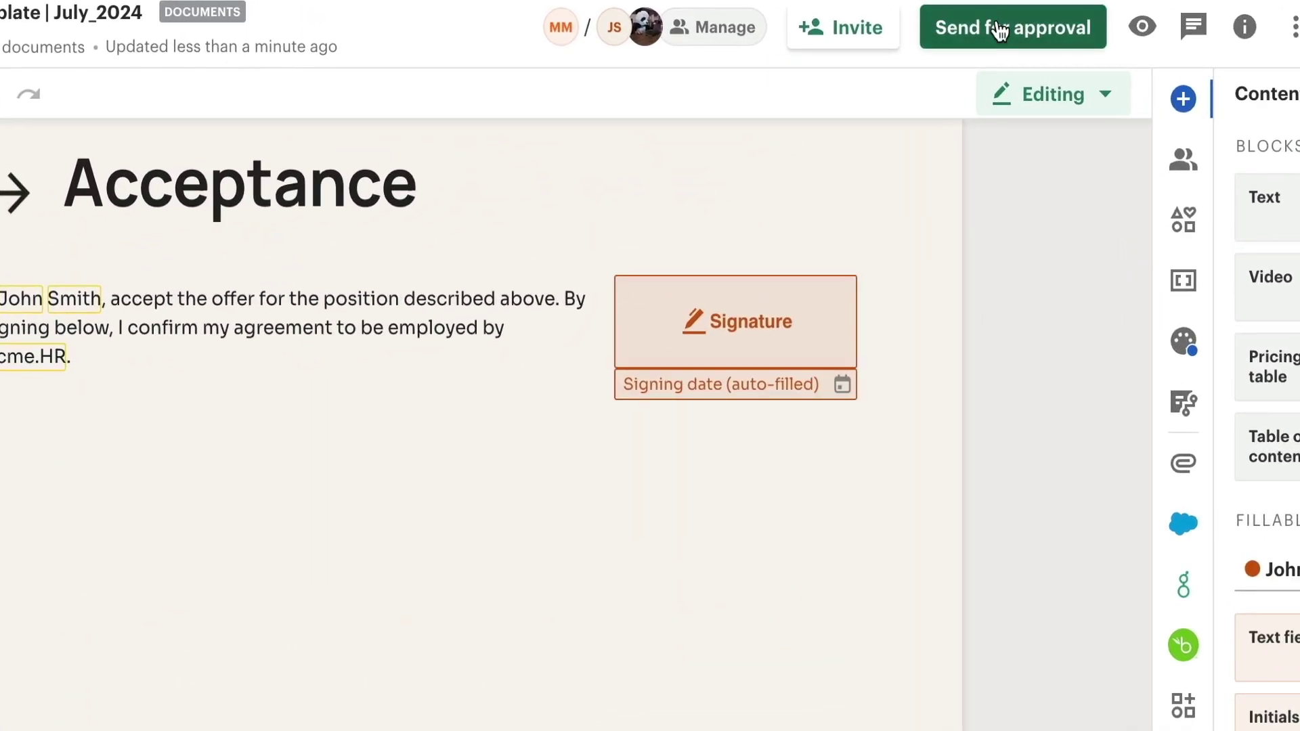
left_click(999, 29)
left_click(997, 23)
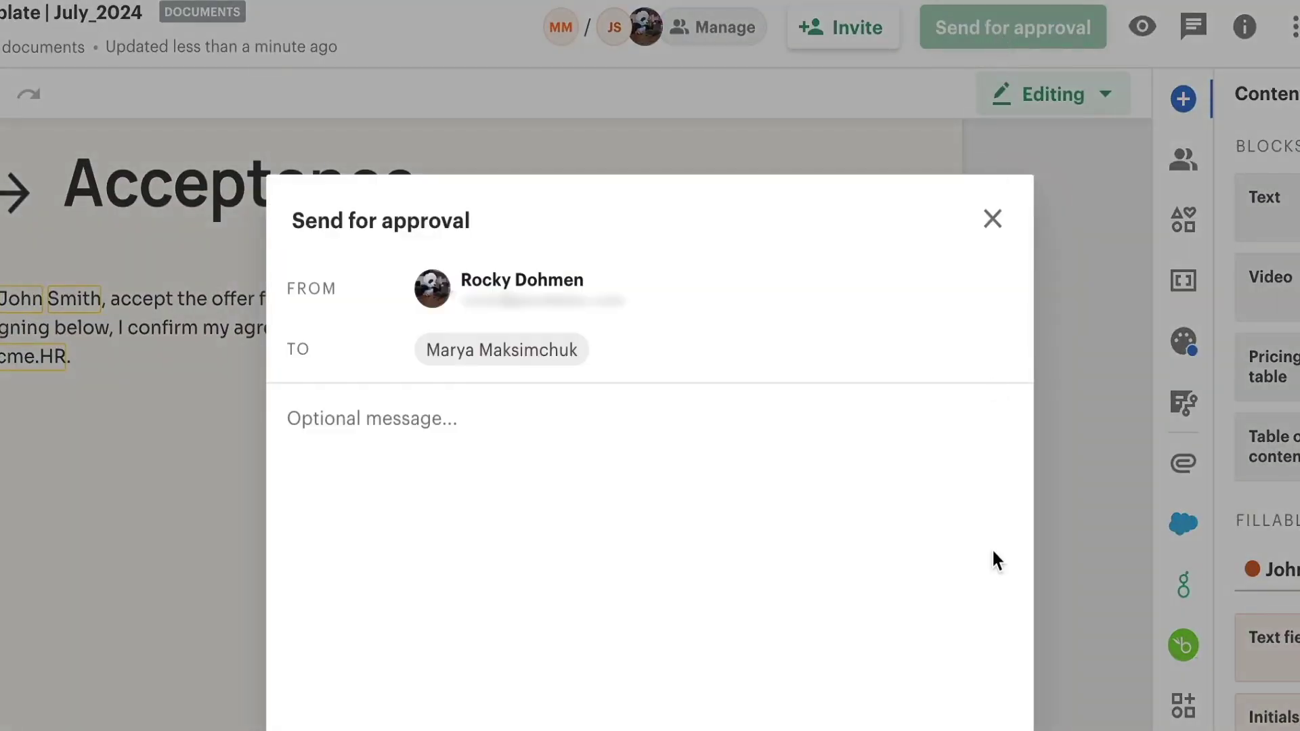
left_click(420, 432)
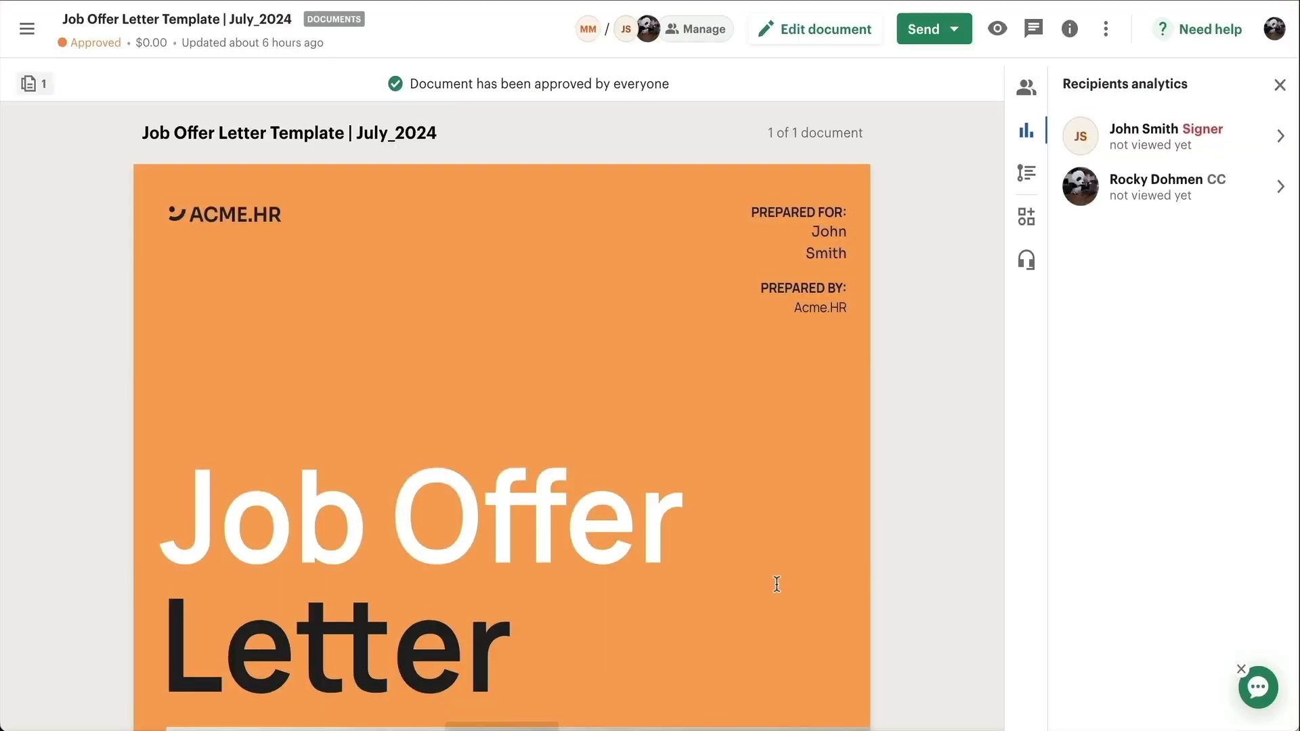
- Email the letter as 'Offer Letter Template | John Smith' to John Smith with a personal message
left_click(935, 41)
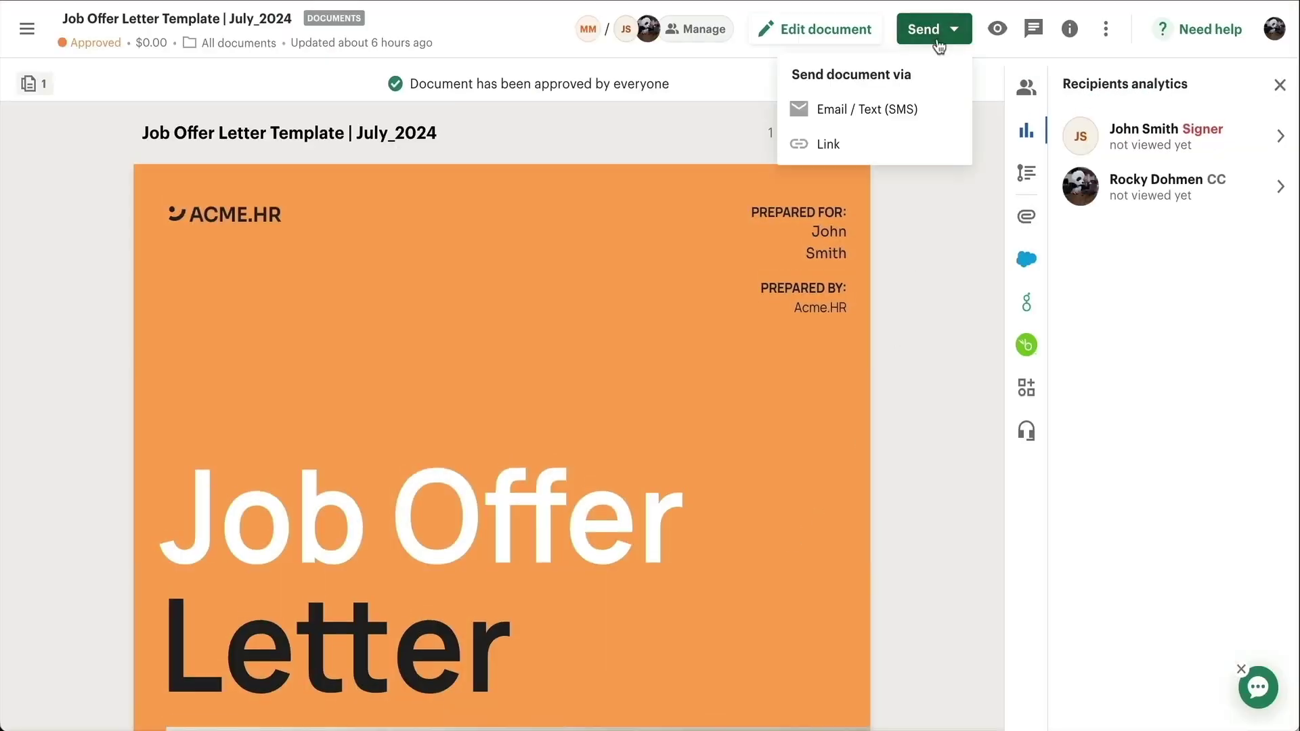
left_click(897, 108)
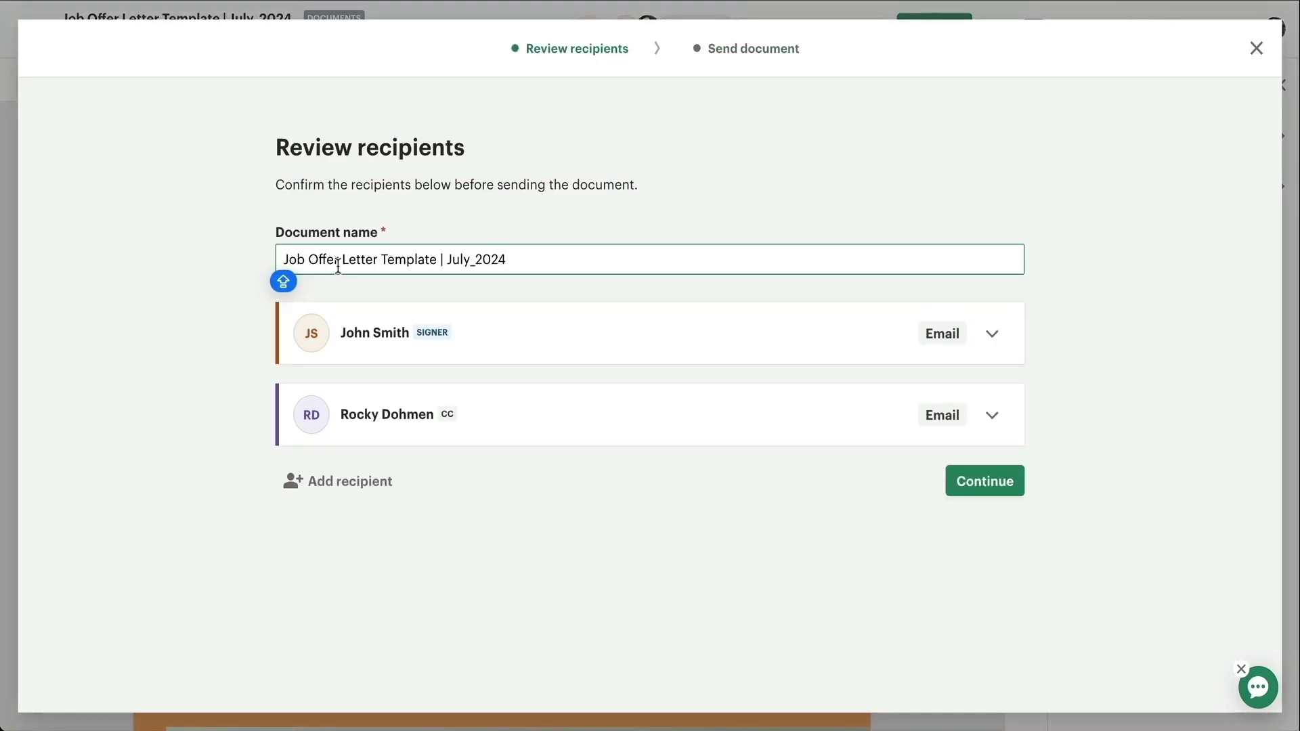
key("ctrl+a")
type("Offer Letter | John Smith")
left_click(985, 481)
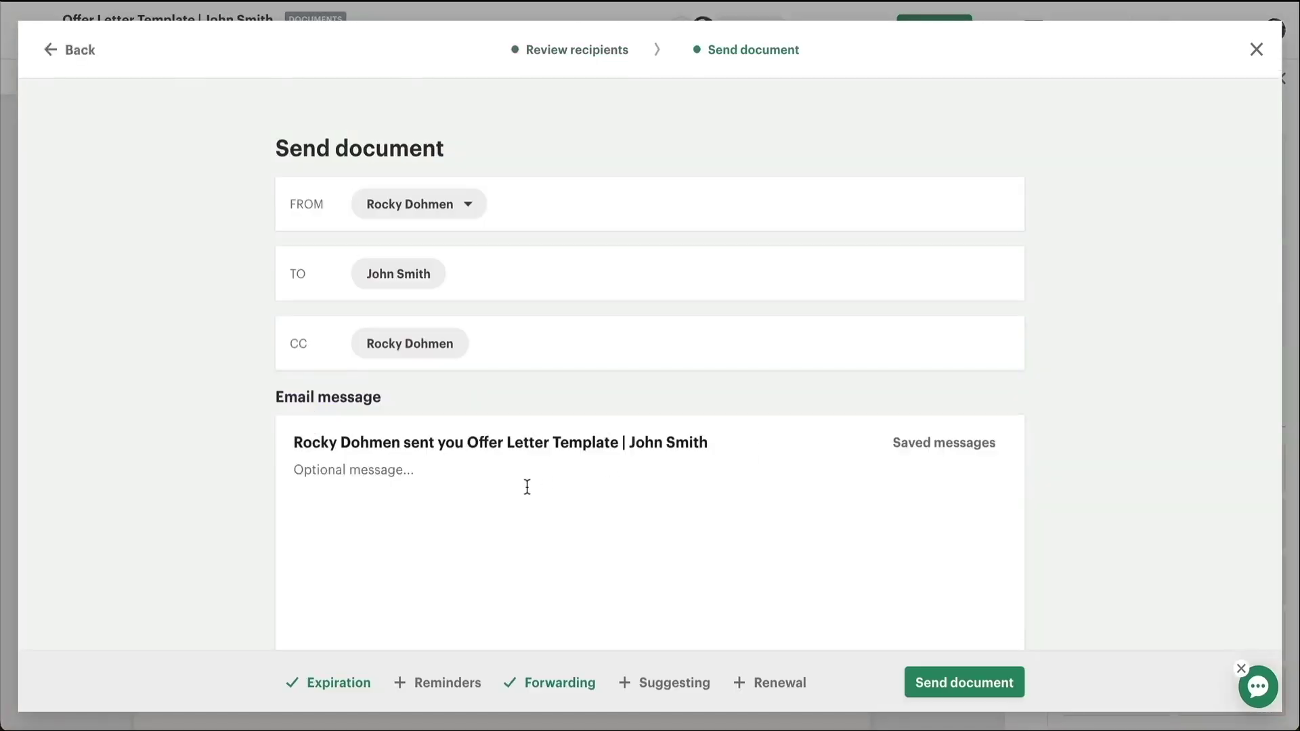
left_click(491, 485)
type("H")
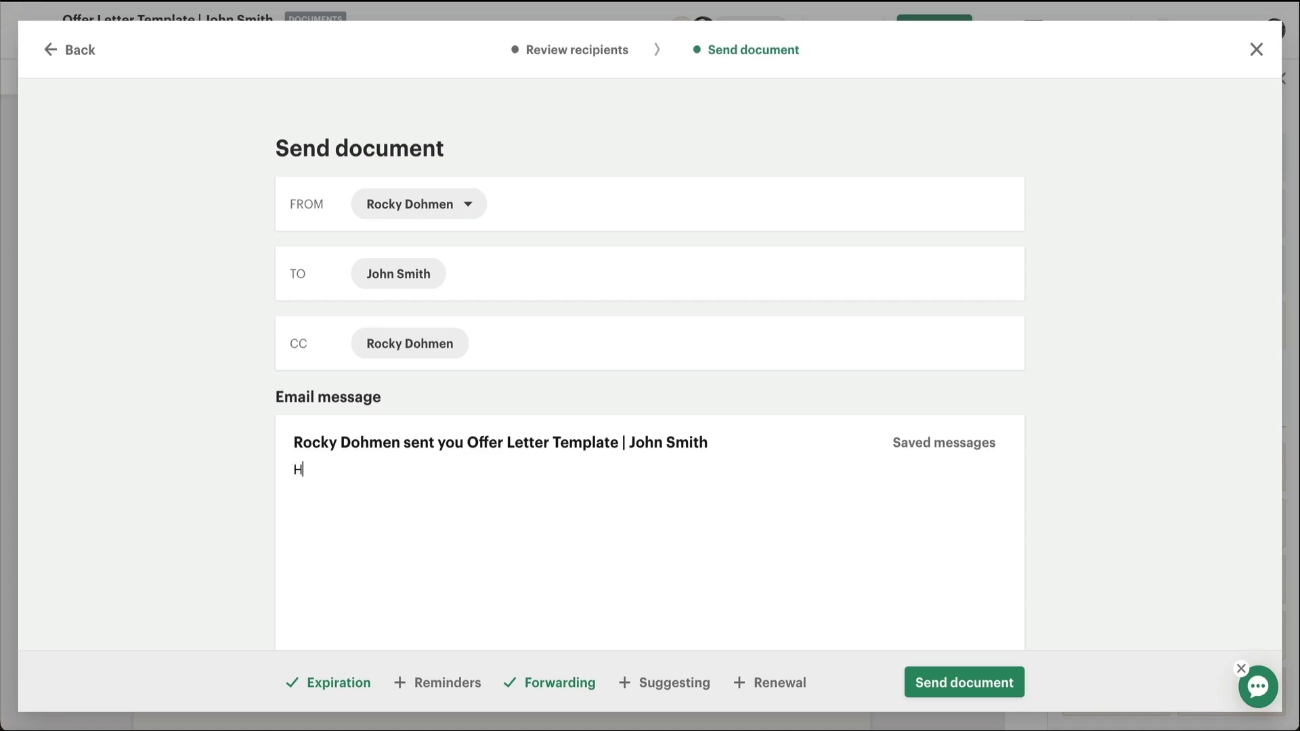
type("i John, We are excited to offer you a position of Sales Executive! Please review and sign the offer. Cheers!")
left_click(958, 683)
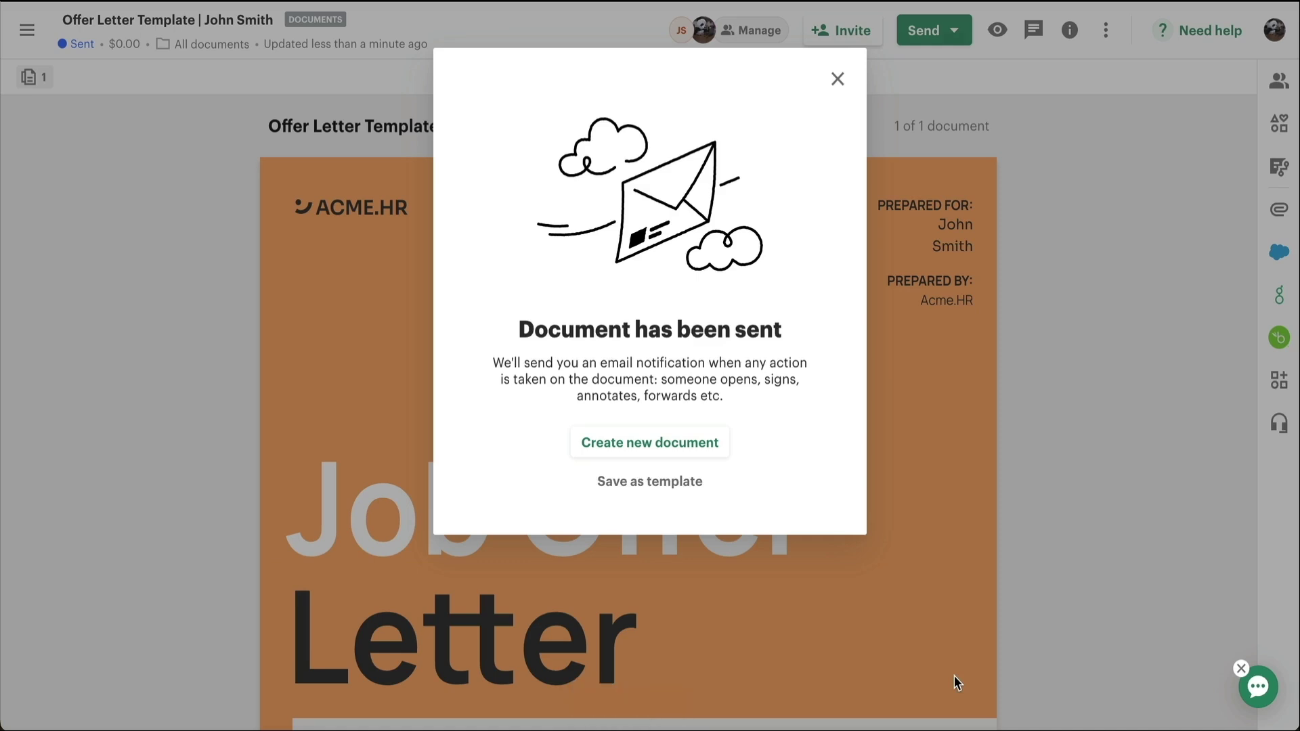
- Dismiss the document-sent confirmation
left_click(1092, 316)
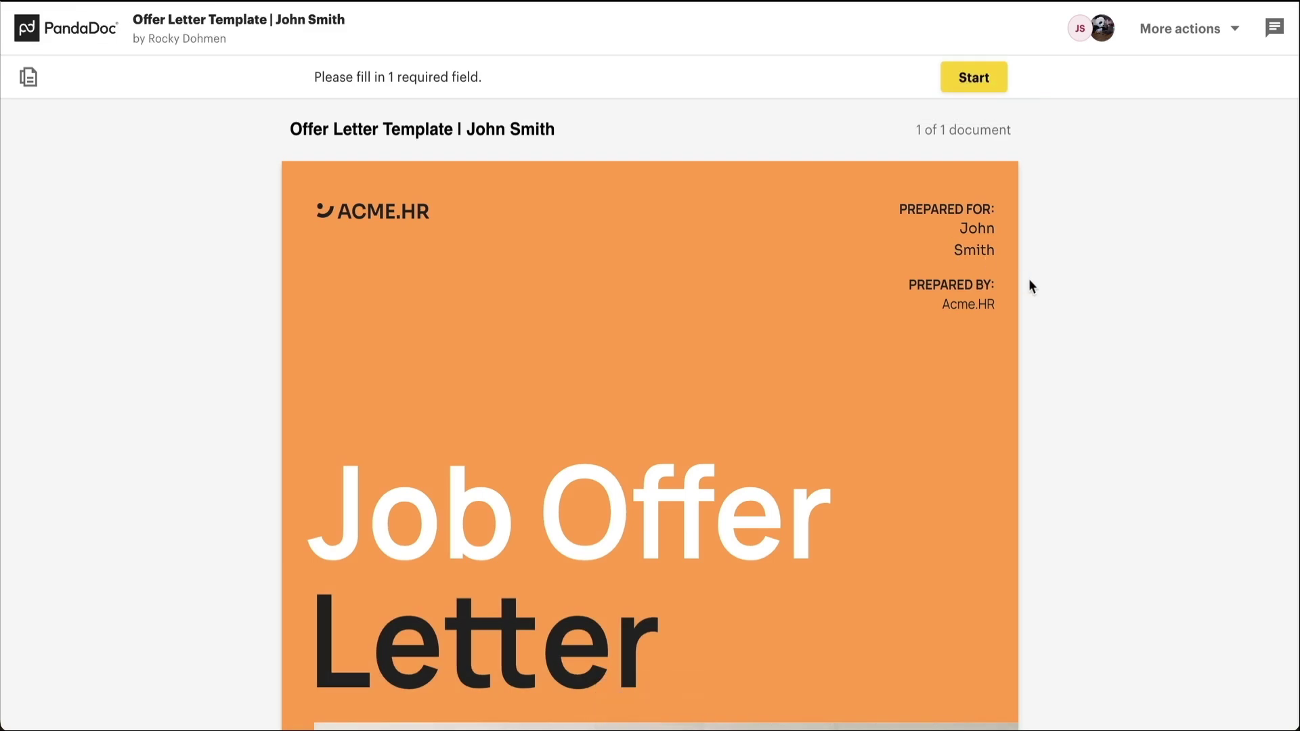
scroll(1030, 281, "down", 2)
scroll(1028, 281, "down", 5)
scroll(1030, 281, "down", 3)
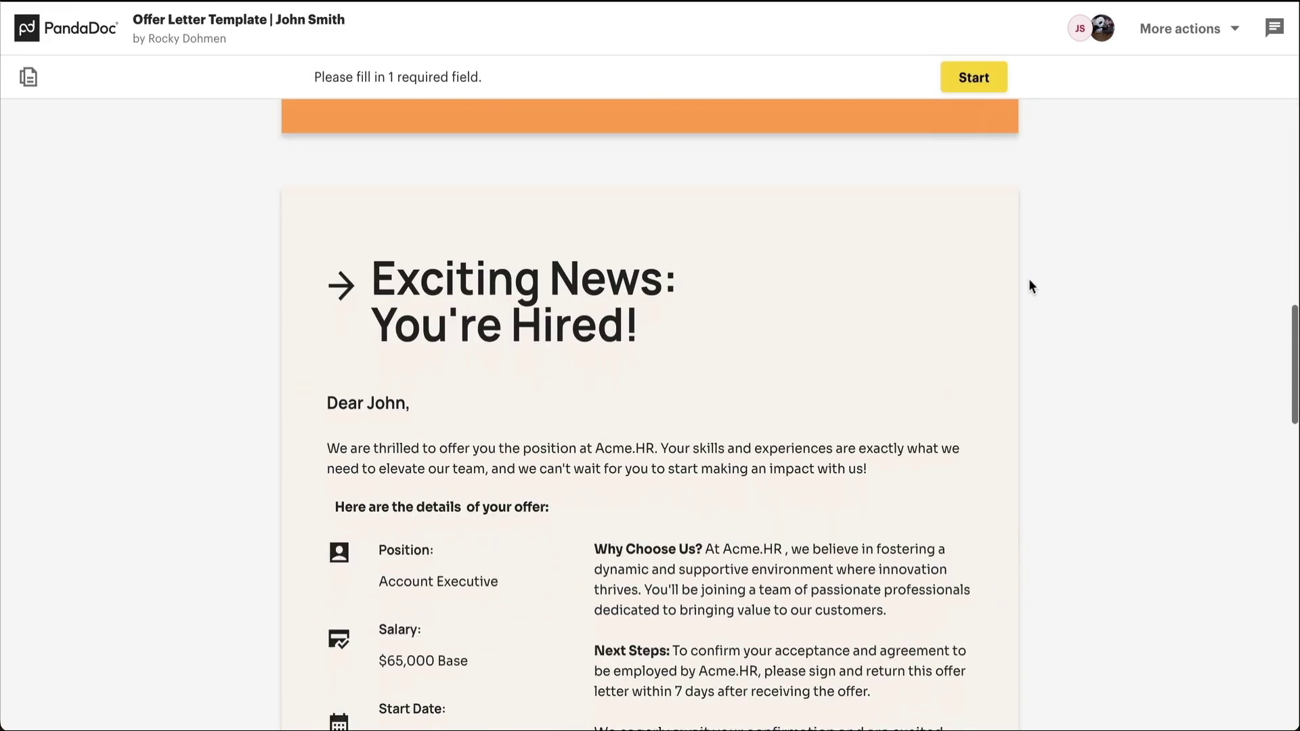
scroll(1030, 280, "down", 2)
scroll(1028, 280, "down", 1)
scroll(1028, 280, "down", 2)
scroll(1028, 280, "down", 3)
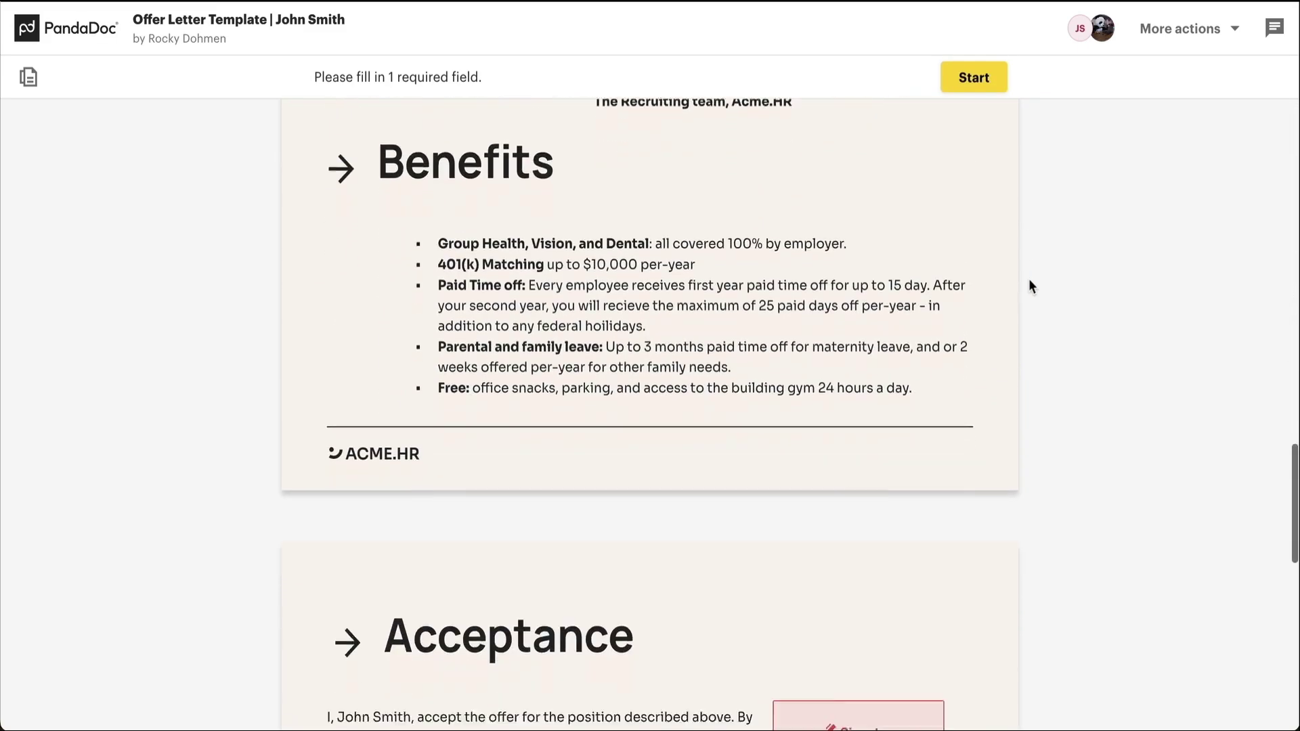
scroll(1028, 280, "down", 3)
scroll(1030, 287, "down", 1)
- Sign the Acceptance section with John Smith's typed signature and finish signing
left_click(861, 332)
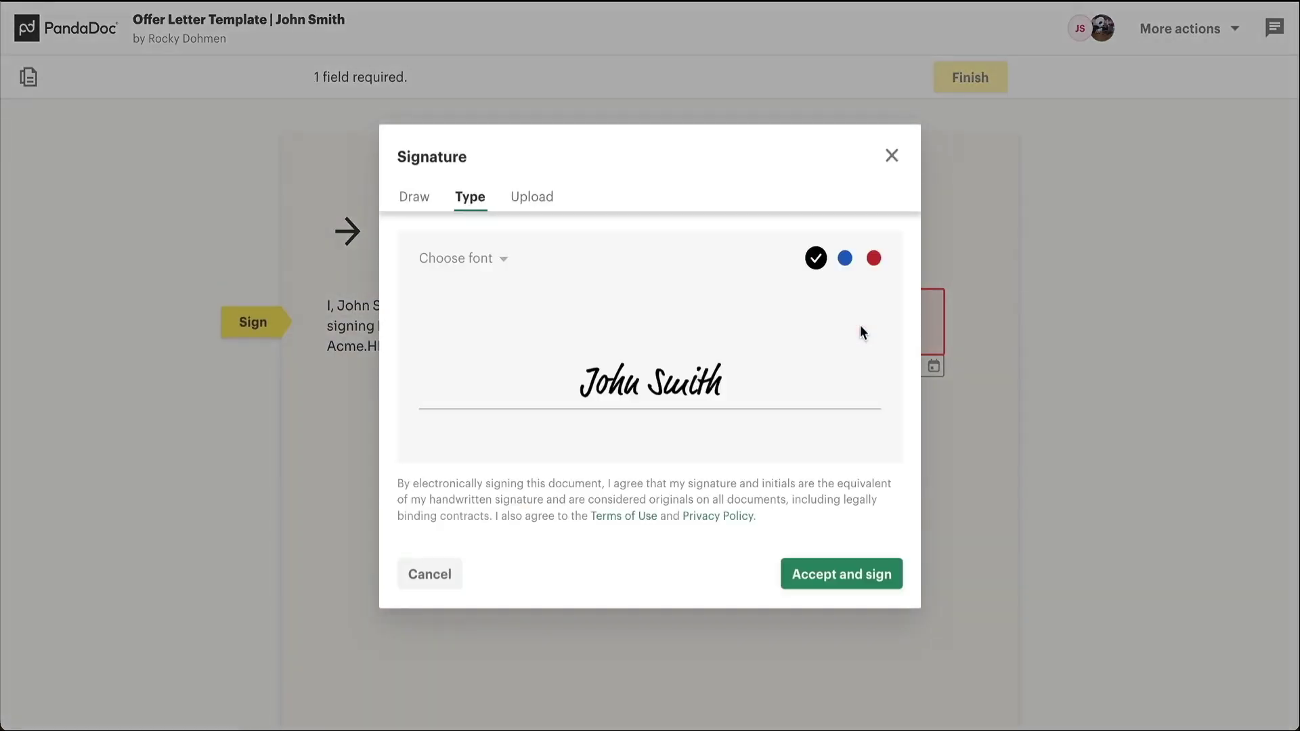
left_click(821, 572)
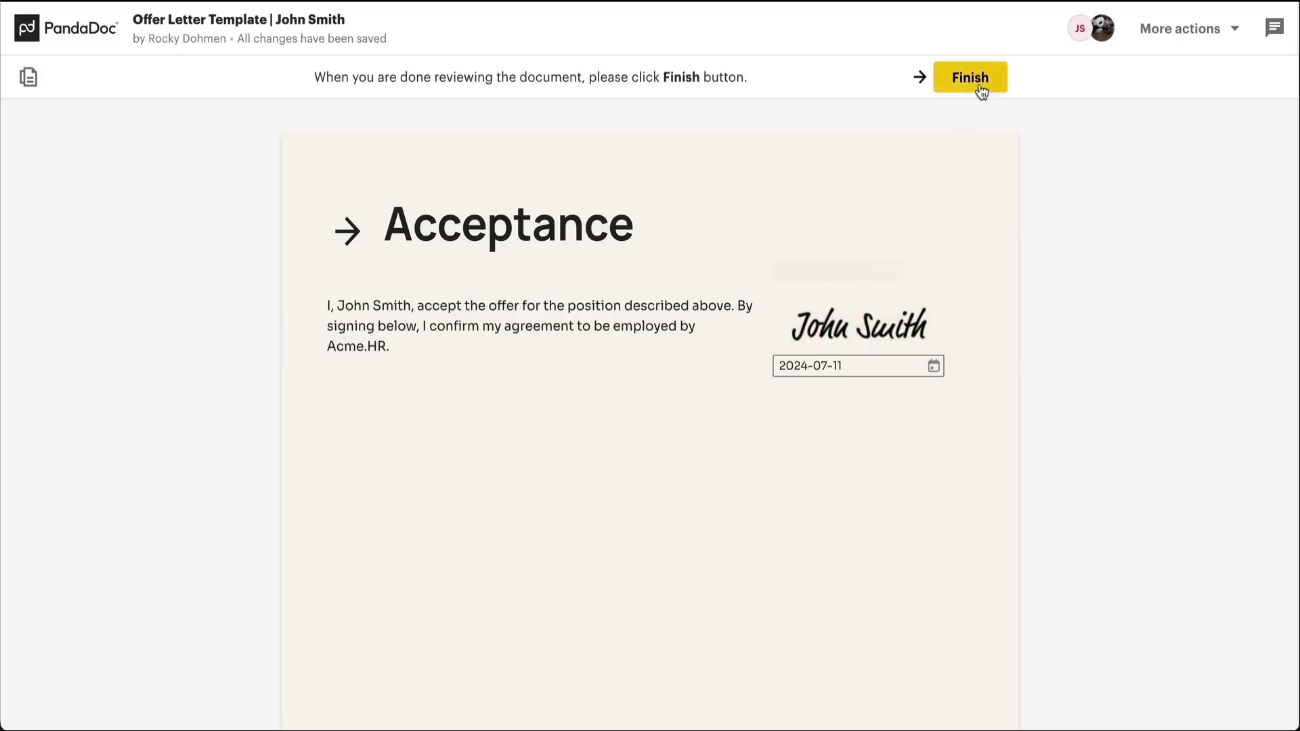
left_click(980, 88)
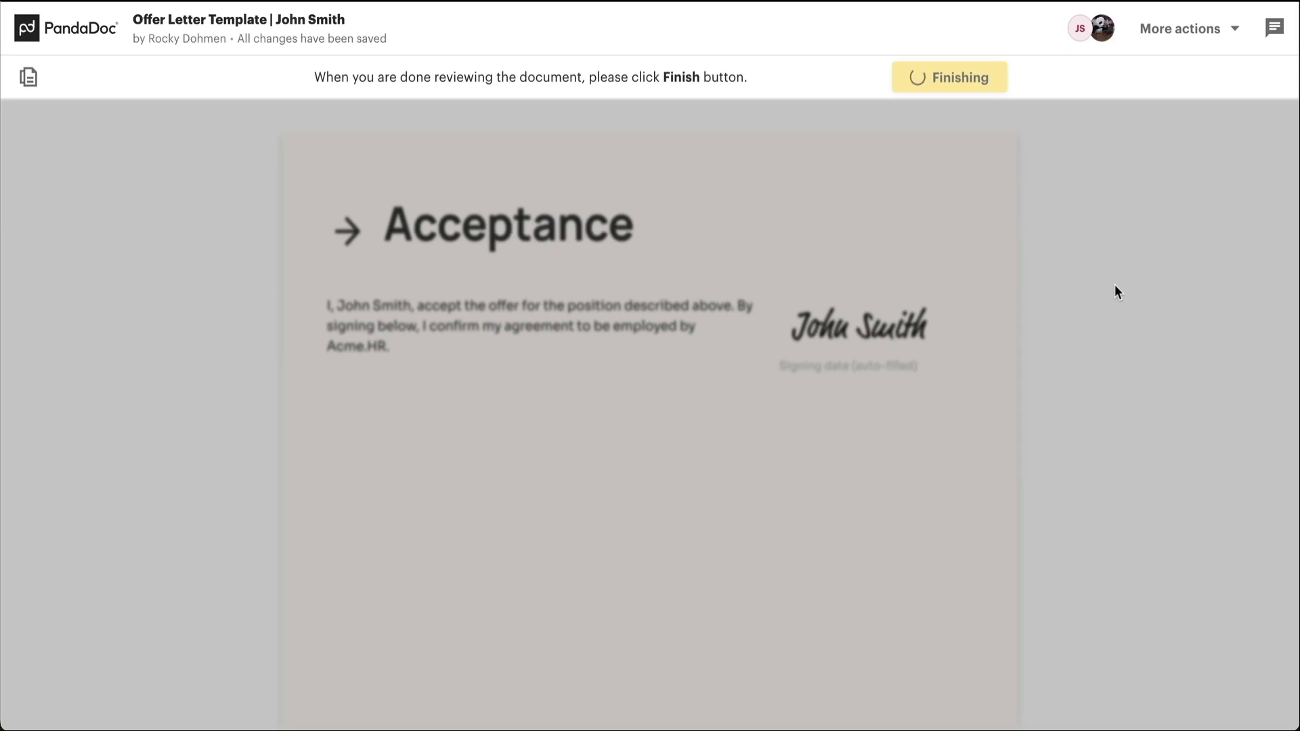